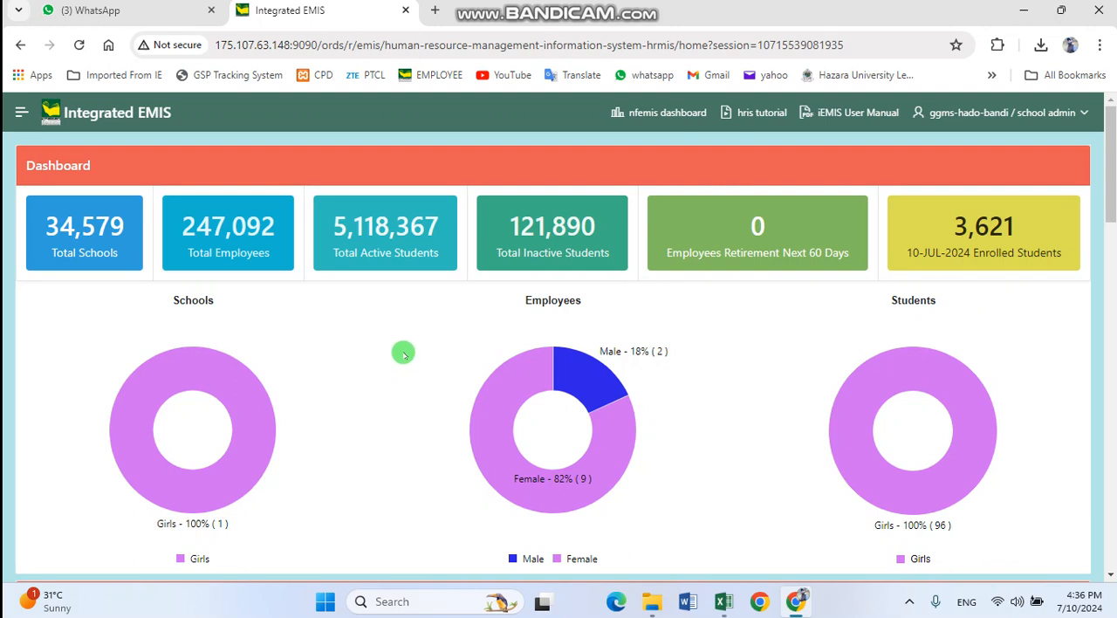
# Open the Students Class Update page of the Students MIS
pyautogui.click(21, 116)
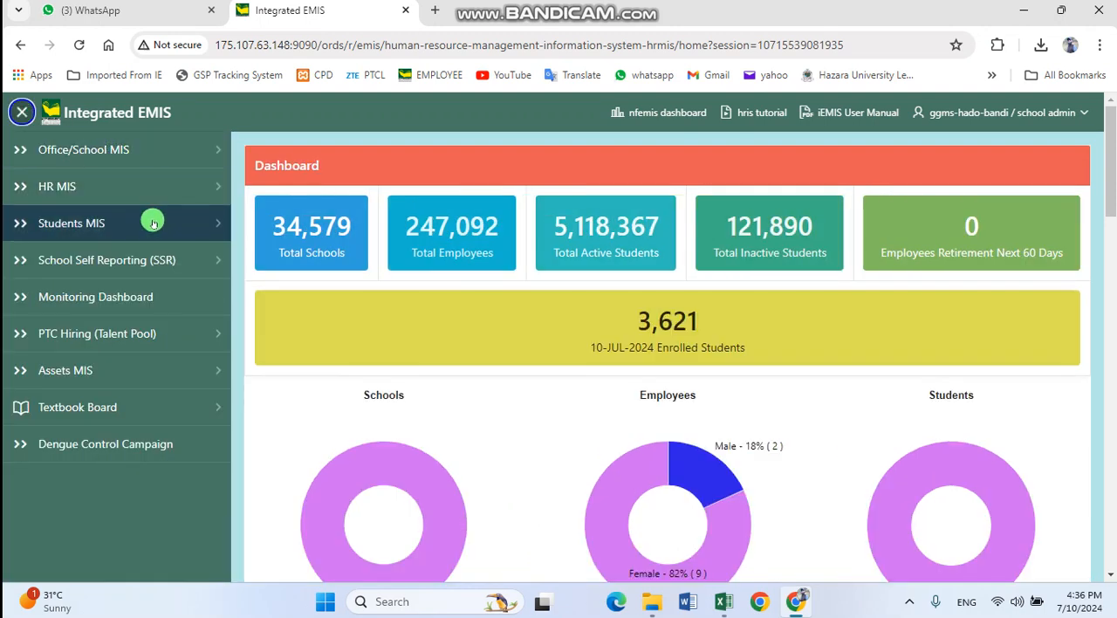
pyautogui.click(152, 223)
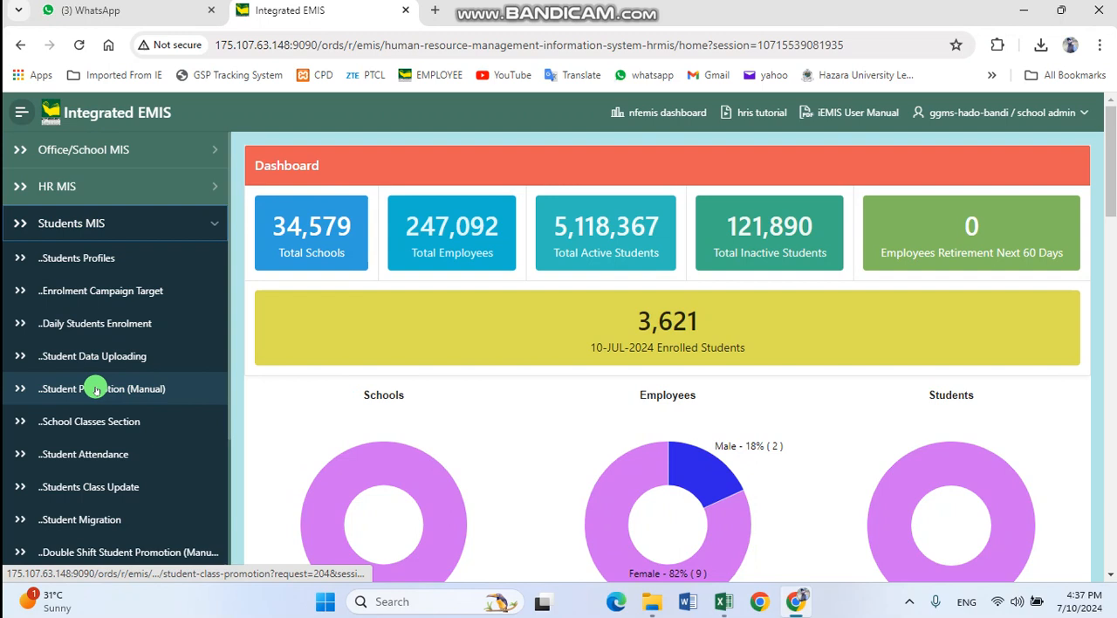
pyautogui.click(98, 489)
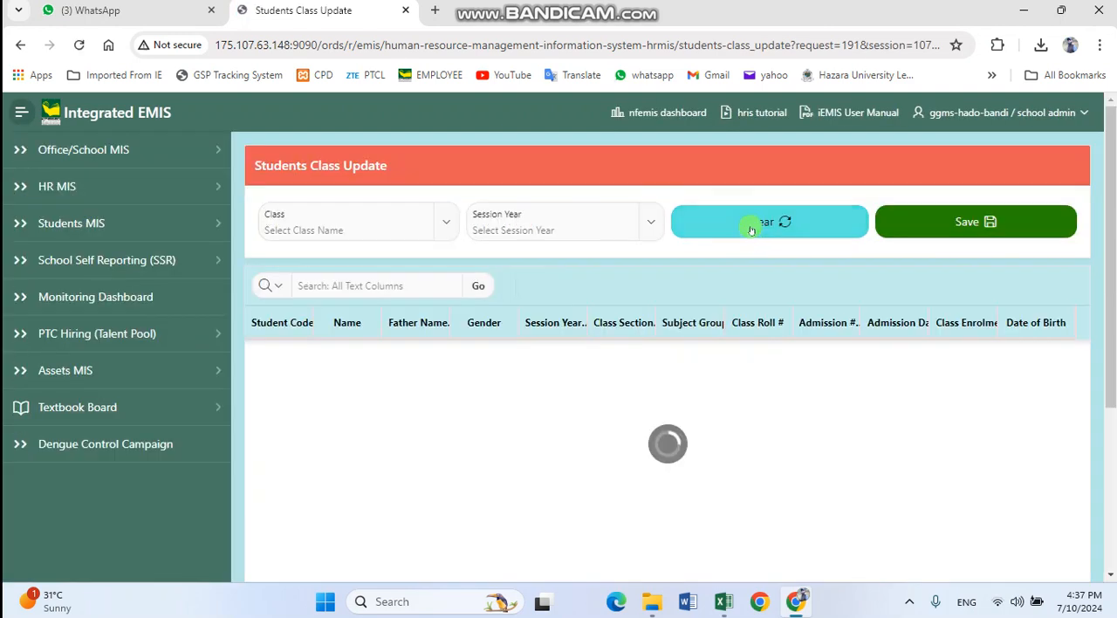
# Load the student class list for class EIGHTH in session year 2023-24
pyautogui.click(441, 227)
pyautogui.click(364, 326)
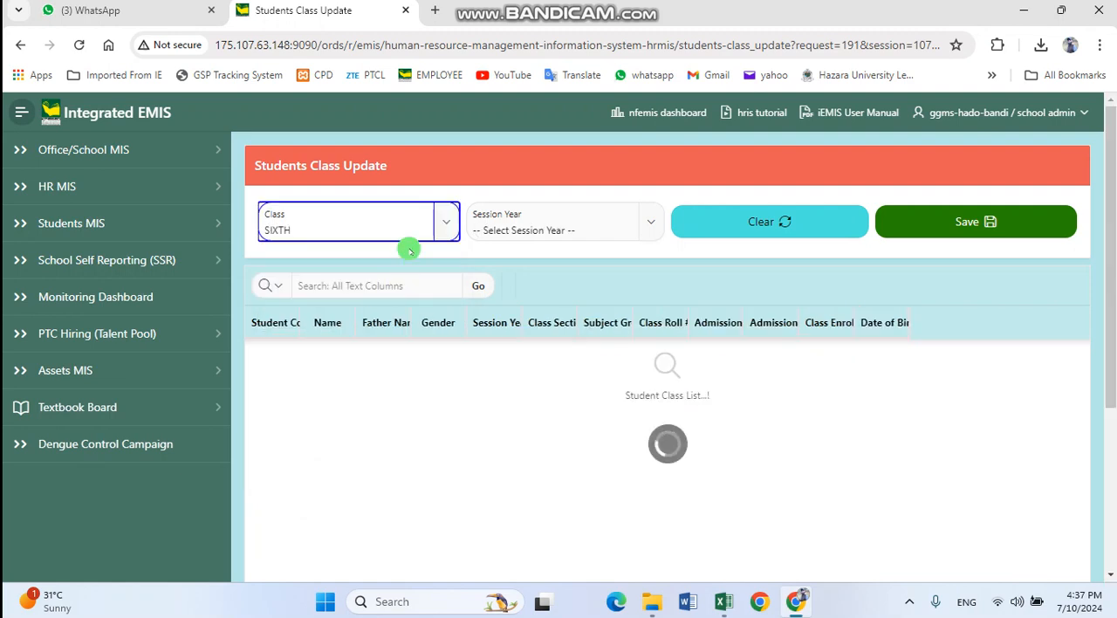
pyautogui.click(442, 222)
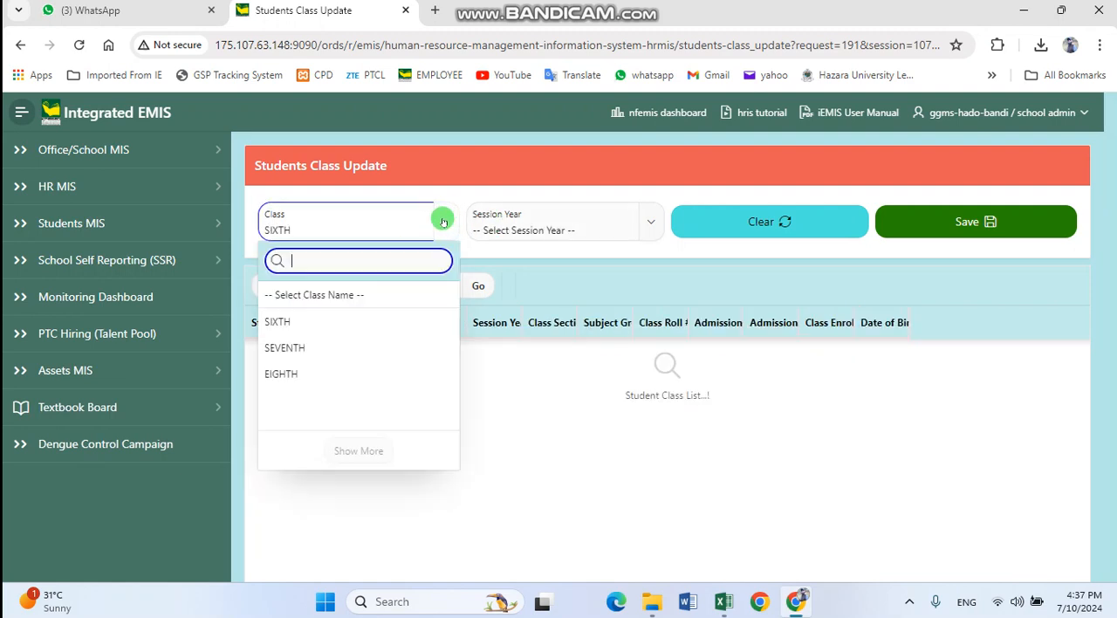
pyautogui.click(386, 371)
pyautogui.click(571, 223)
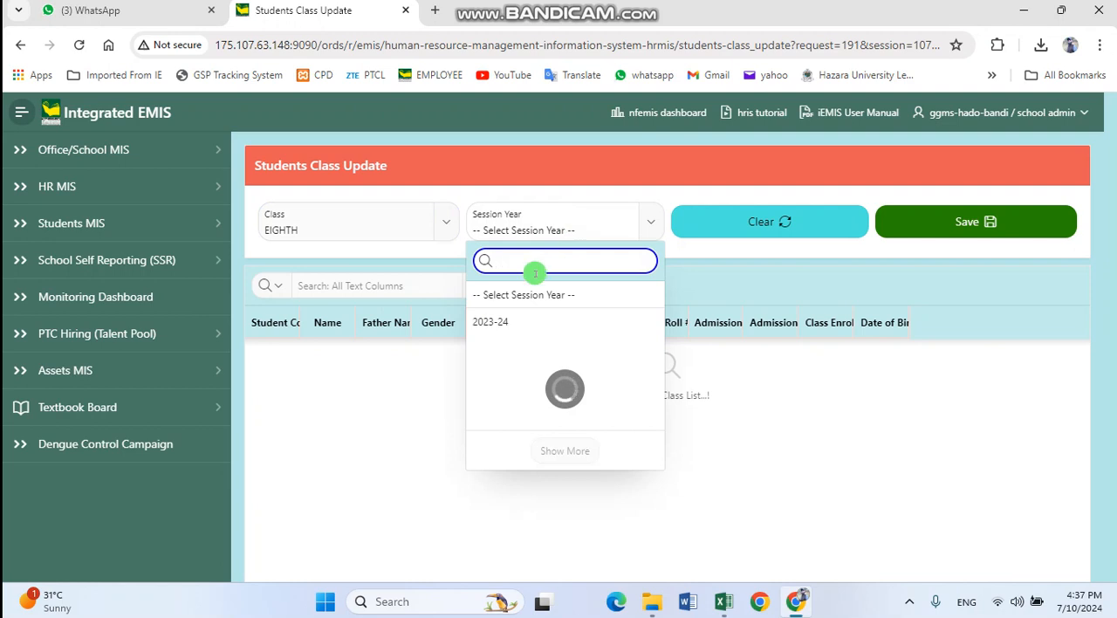
pyautogui.click(535, 323)
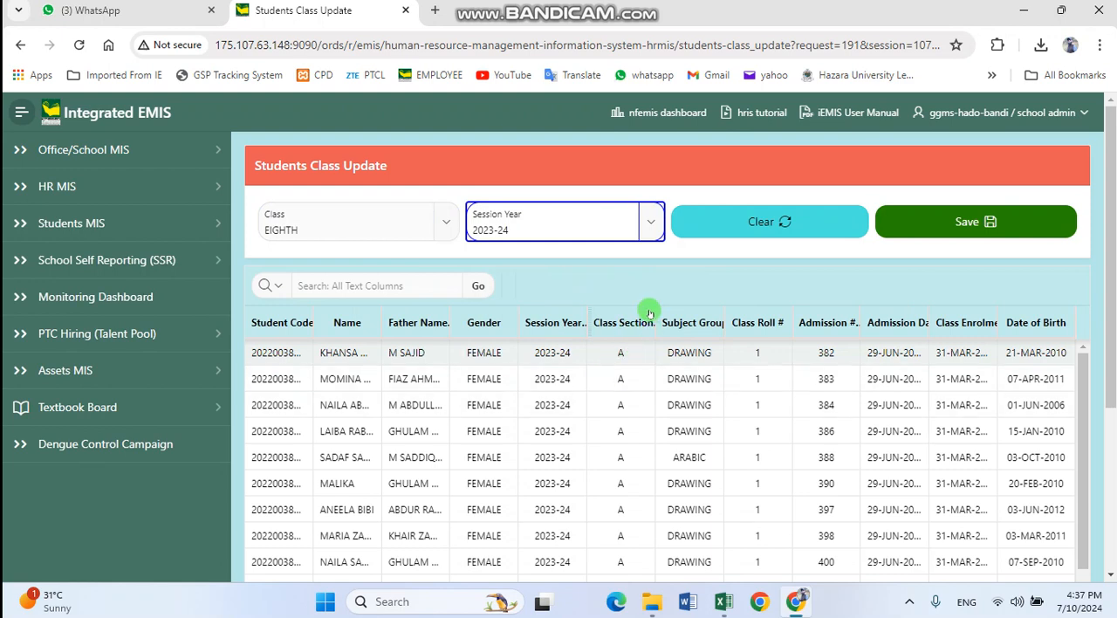
# Review the listed EIGHTH class students and save the class update
pyautogui.scroll(-1, 628, 288)
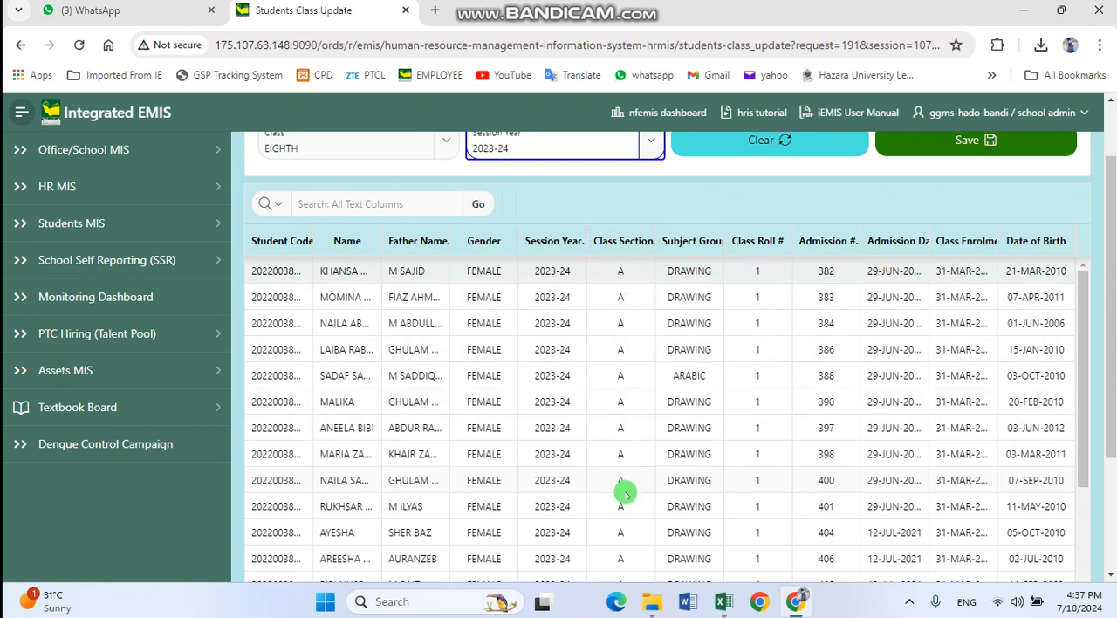
pyautogui.scroll(-3, 628, 513)
pyautogui.scroll(3, 623, 294)
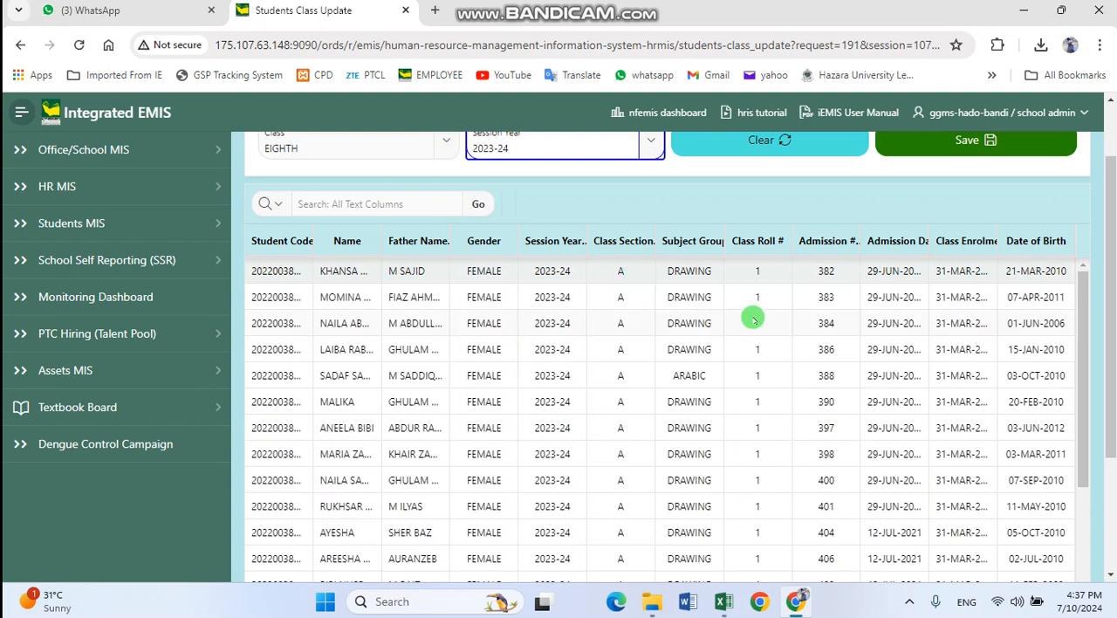
pyautogui.scroll(-2, 968, 342)
pyautogui.scroll(3, 984, 342)
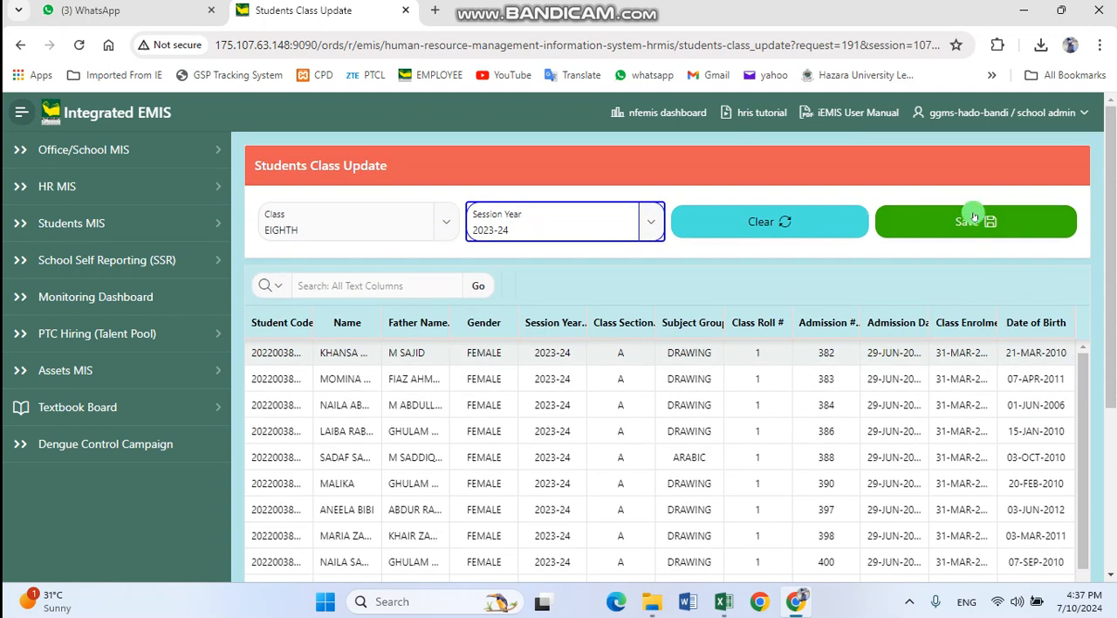
pyautogui.click(977, 219)
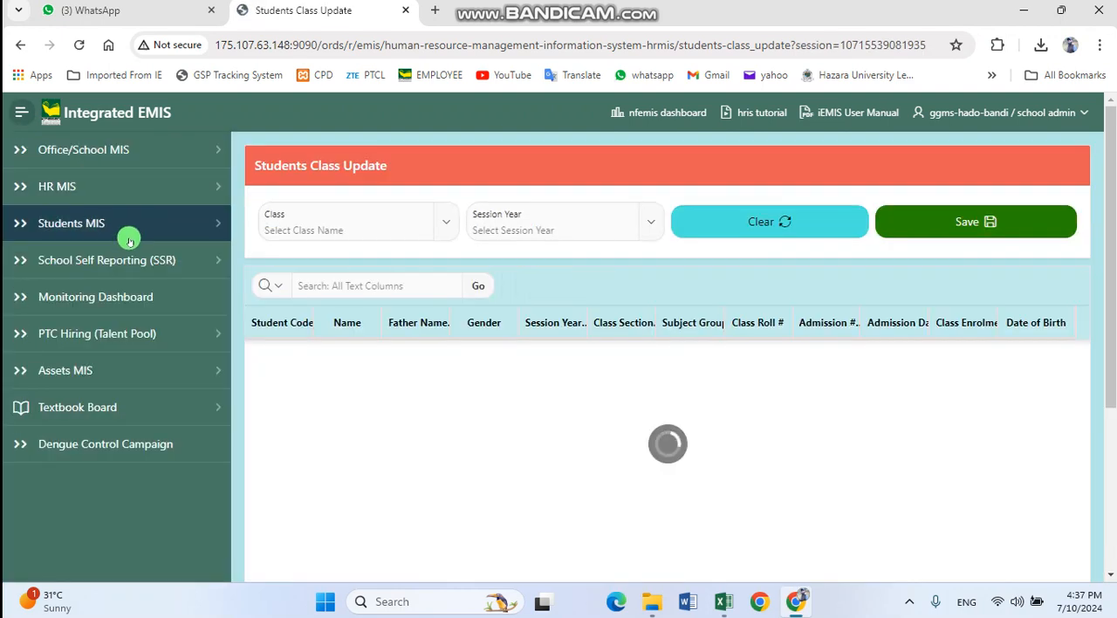
# Open the manual Student Promotion page and set the current session to 2023-24
pyautogui.click(177, 226)
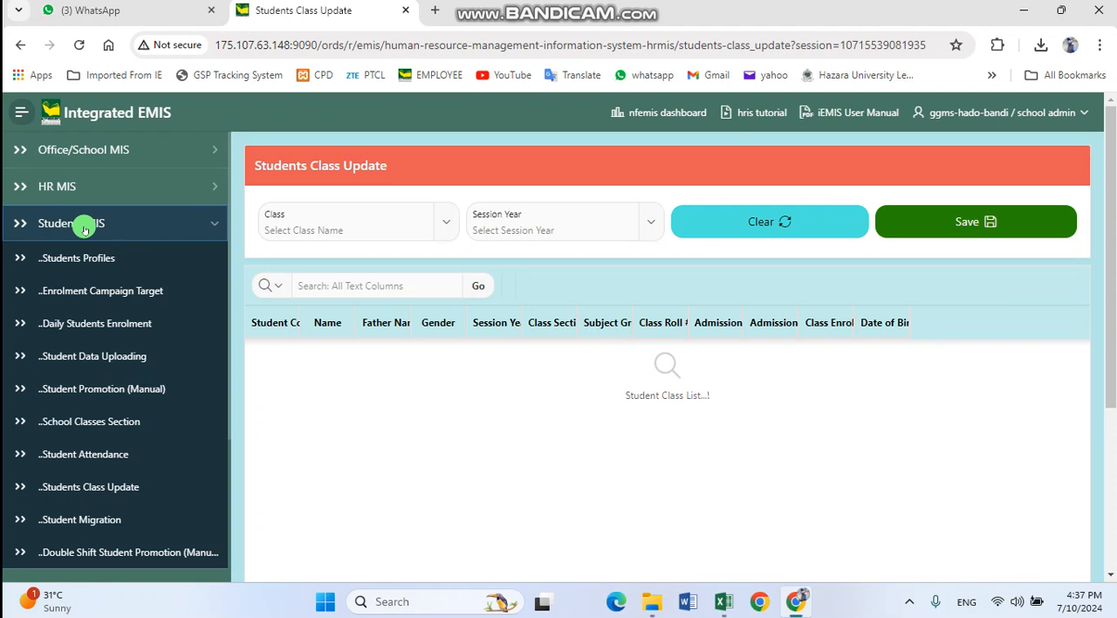
pyautogui.click(76, 390)
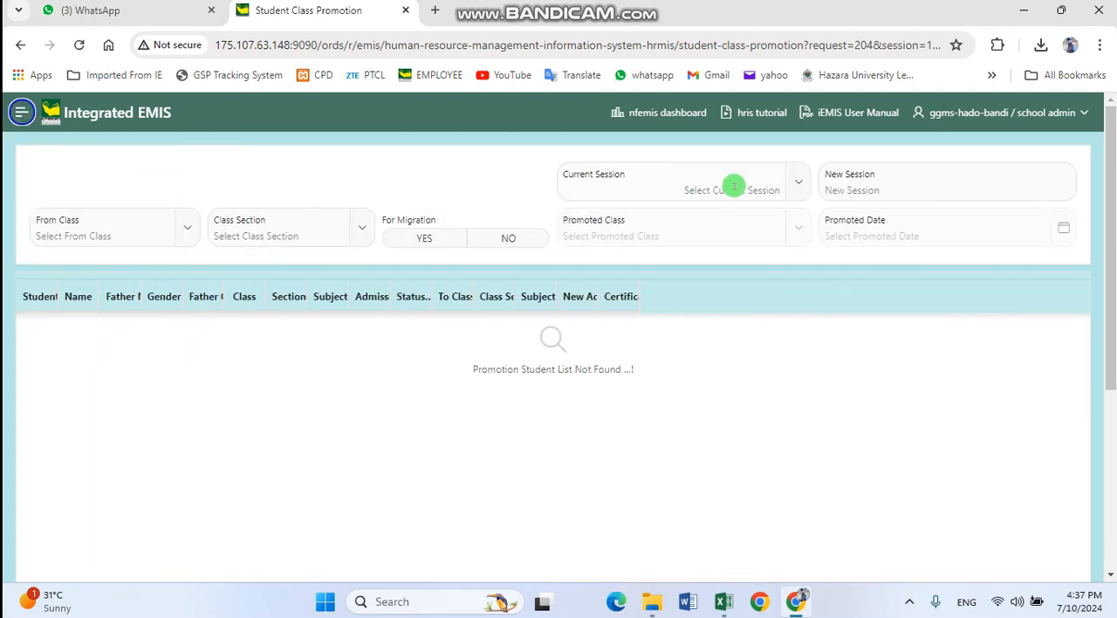
pyautogui.click(731, 187)
pyautogui.click(690, 288)
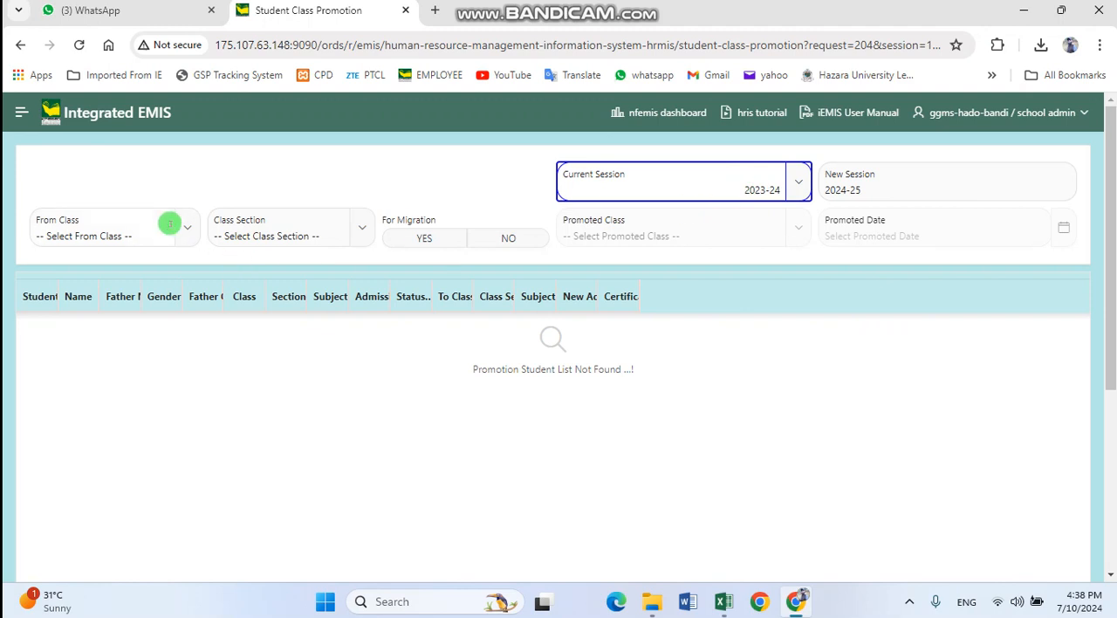
# Set the promotion source to class SEVENTH, section A, with For Migration set to NO
pyautogui.click(175, 227)
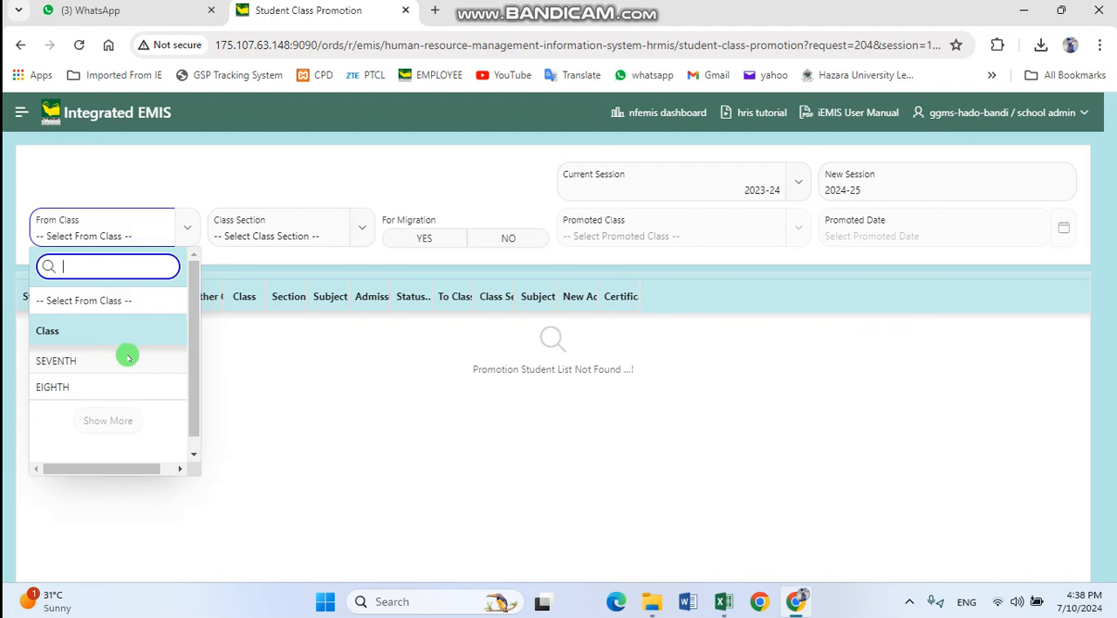
pyautogui.click(128, 359)
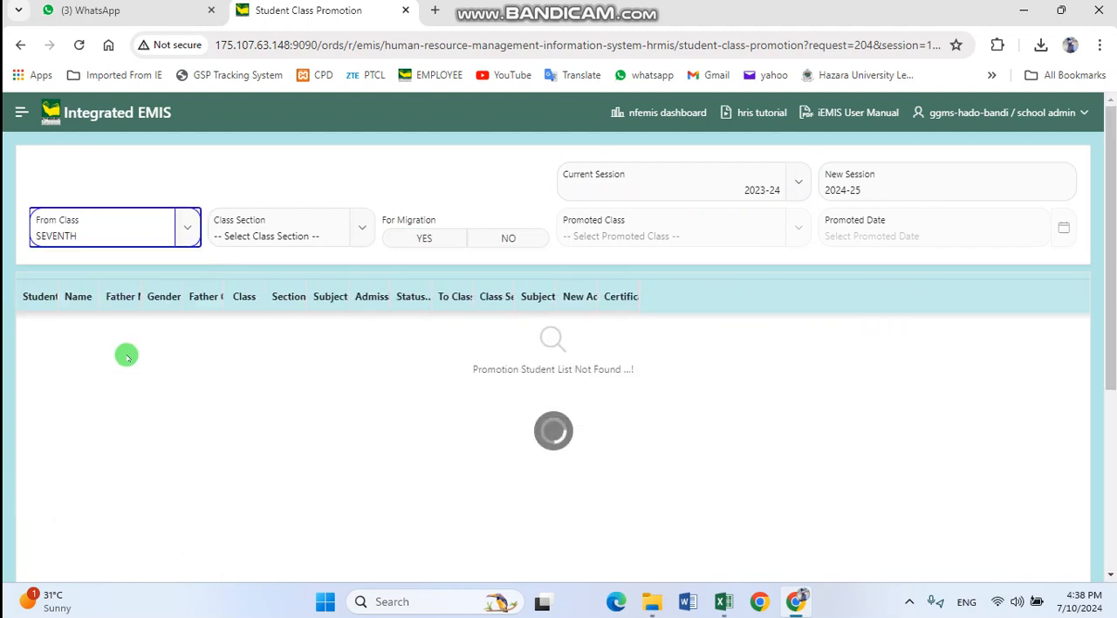
pyautogui.click(356, 229)
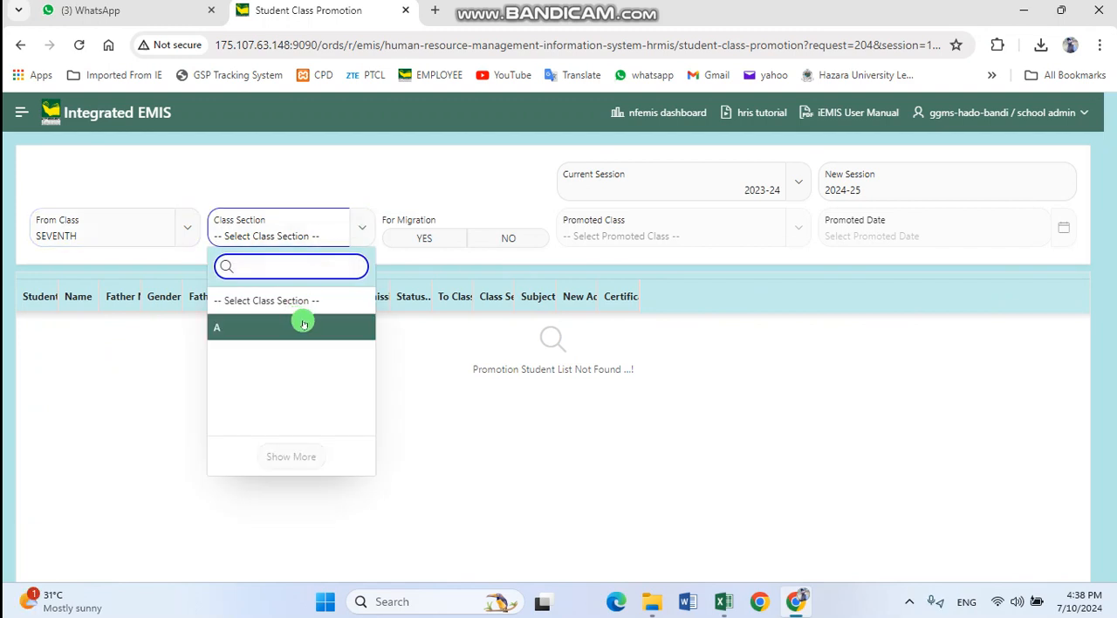
pyautogui.click(303, 324)
pyautogui.click(504, 255)
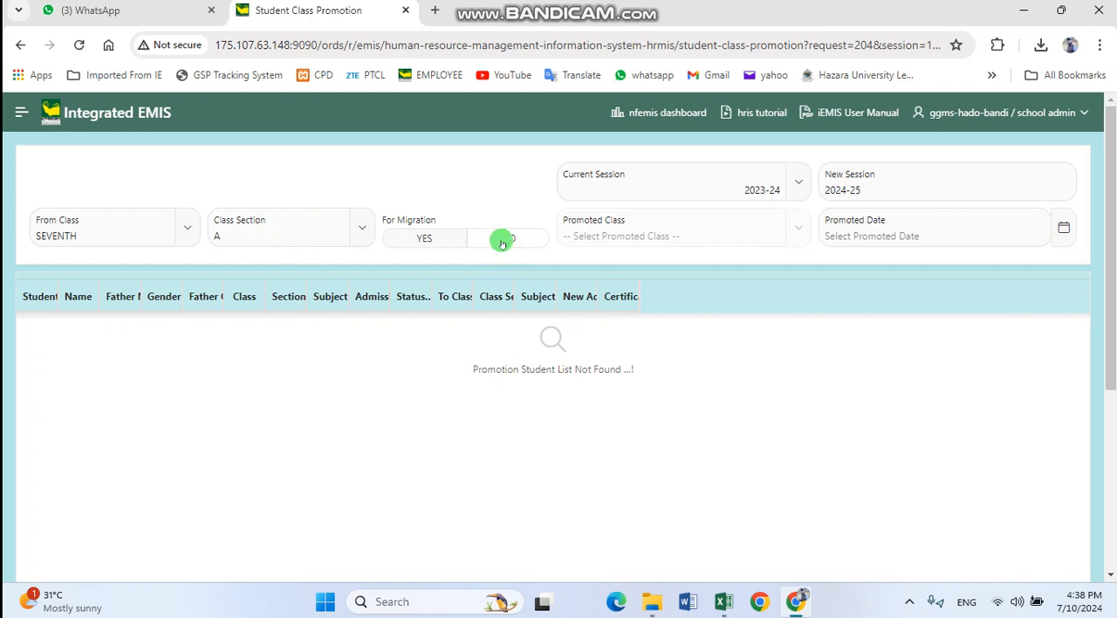
pyautogui.click(511, 239)
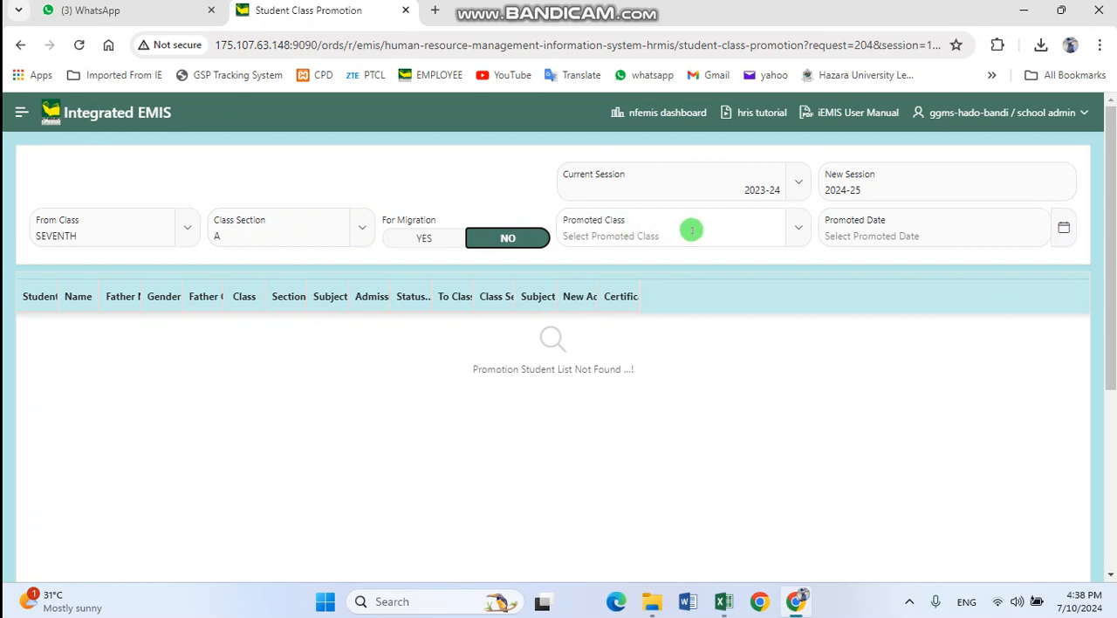
# Set the promoted class to EIGHTH and the promoted date to 30-MAR-2024
pyautogui.click(730, 229)
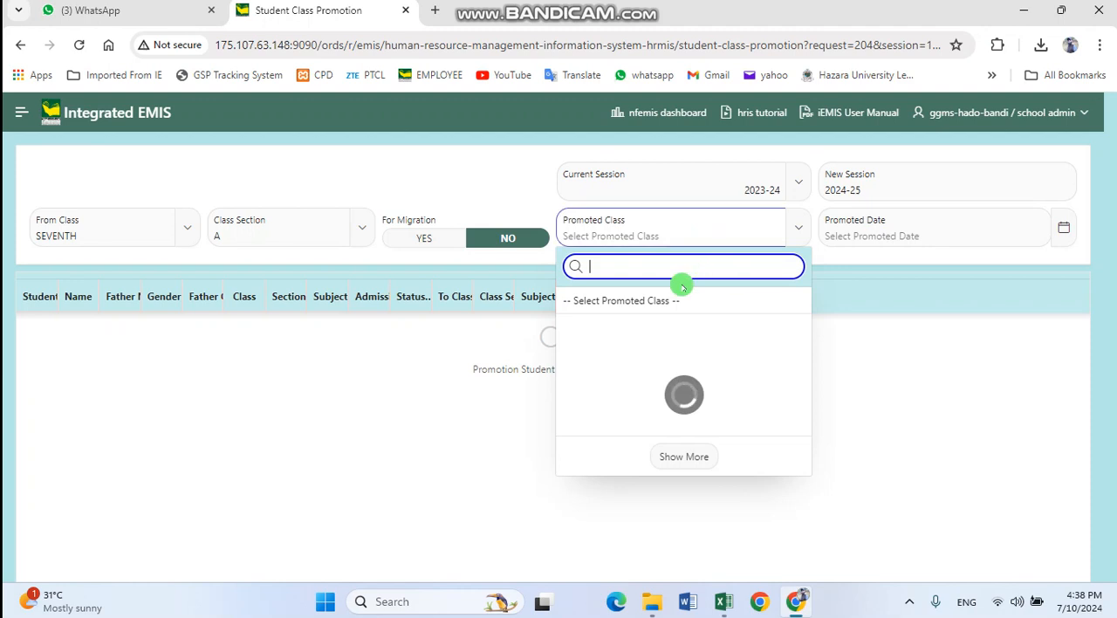
pyautogui.click(622, 332)
pyautogui.click(951, 232)
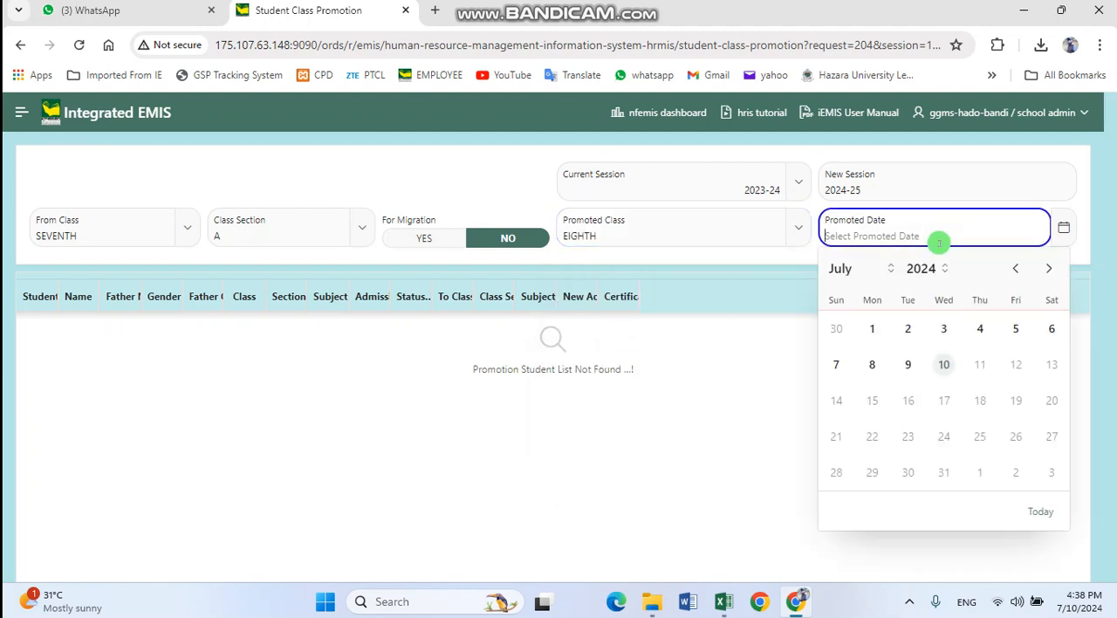
pyautogui.click(873, 268)
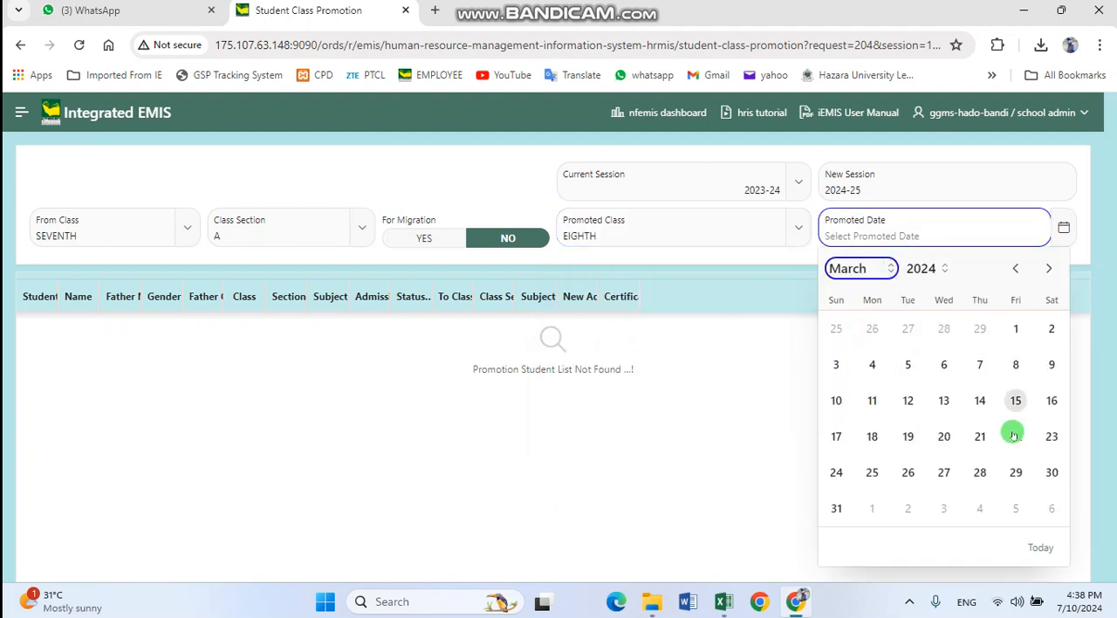
pyautogui.click(1051, 471)
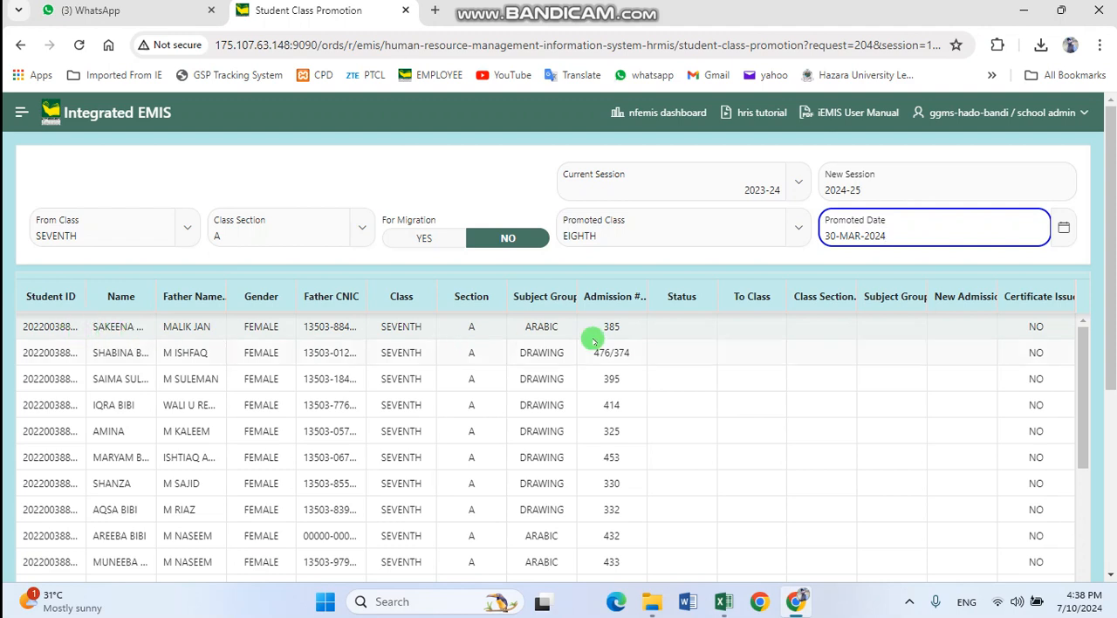
# Mark the first listed student as PROMOTED, with class section A and subject group ARABIC
pyautogui.click(705, 329)
pyautogui.click(705, 329)
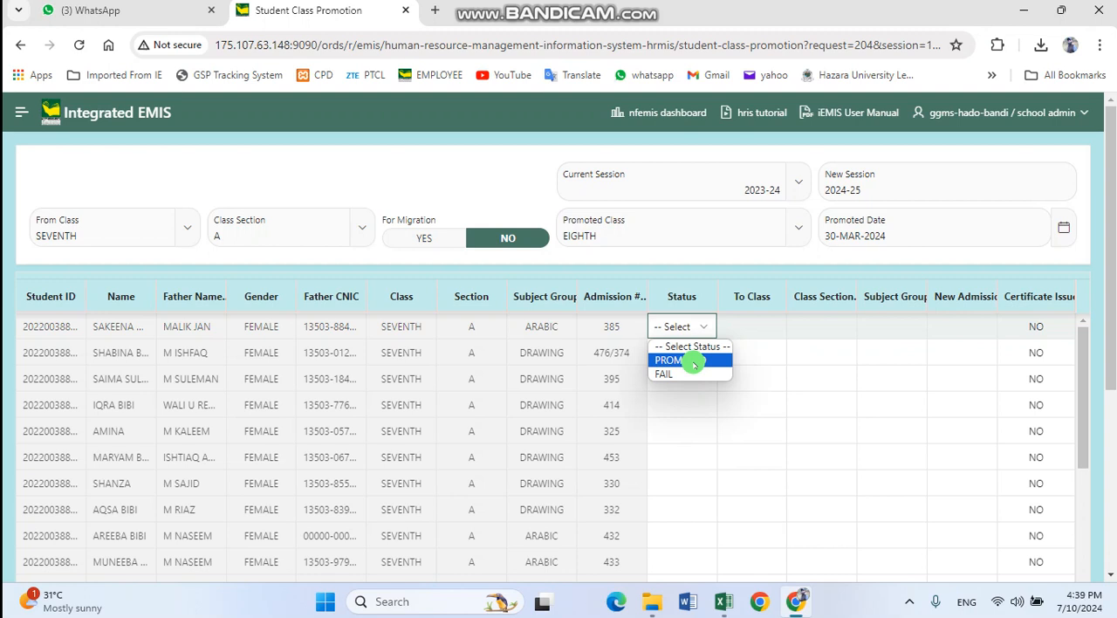
pyautogui.click(693, 362)
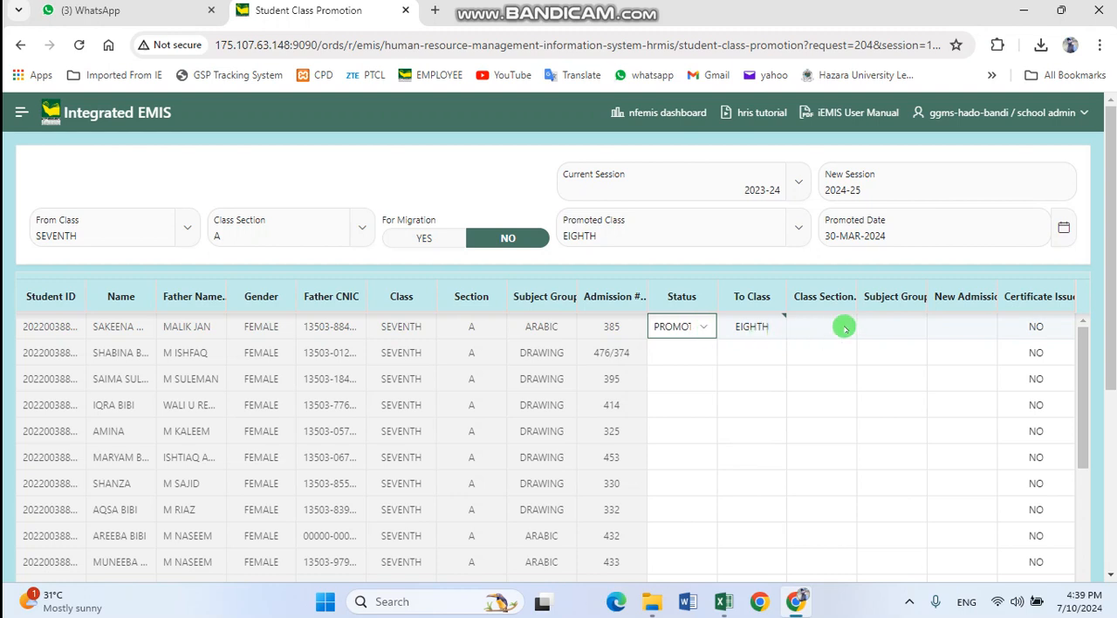
pyautogui.click(845, 327)
pyautogui.click(844, 327)
pyautogui.click(839, 358)
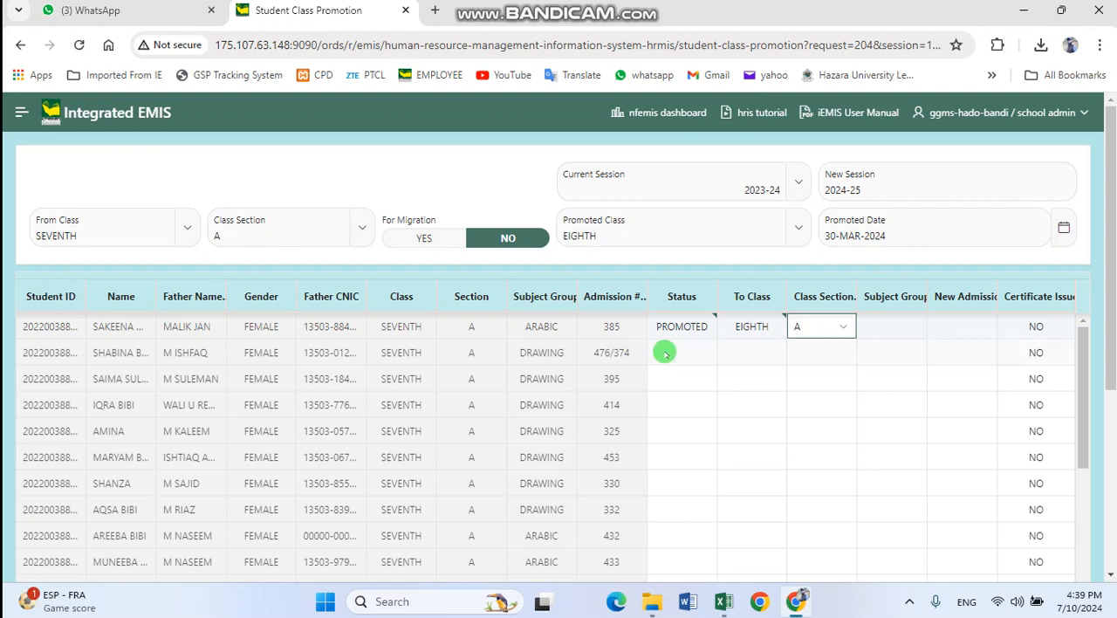
pyautogui.click(916, 324)
pyautogui.click(957, 483)
pyautogui.click(916, 509)
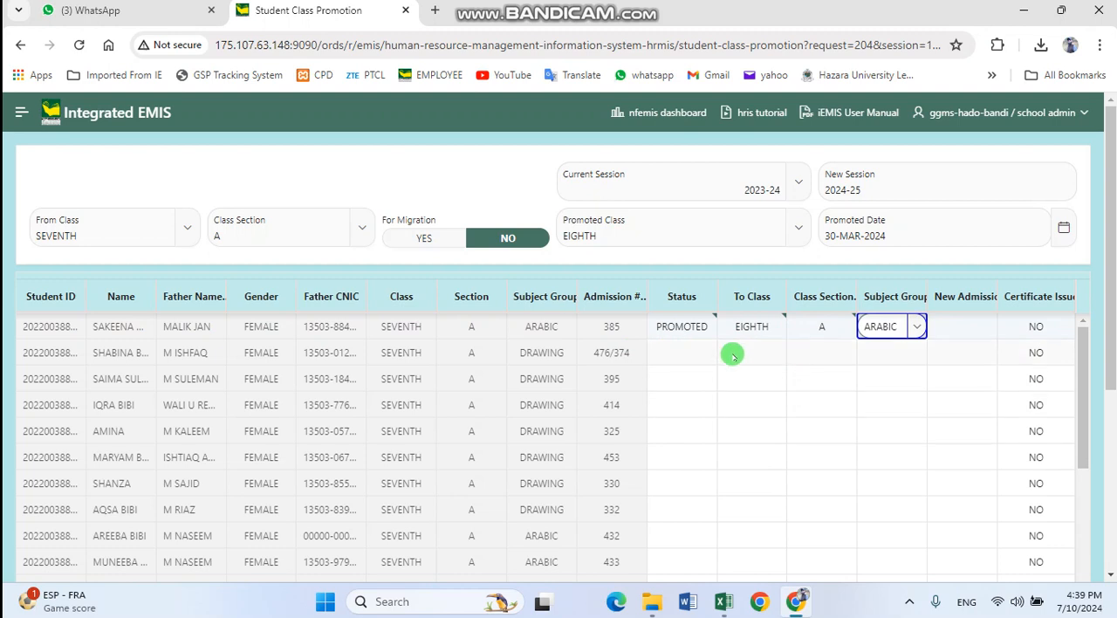
# Mark the second listed student as PROMOTED and assign class section A and subject group ARABIC
pyautogui.click(681, 353)
pyautogui.click(694, 353)
pyautogui.click(683, 386)
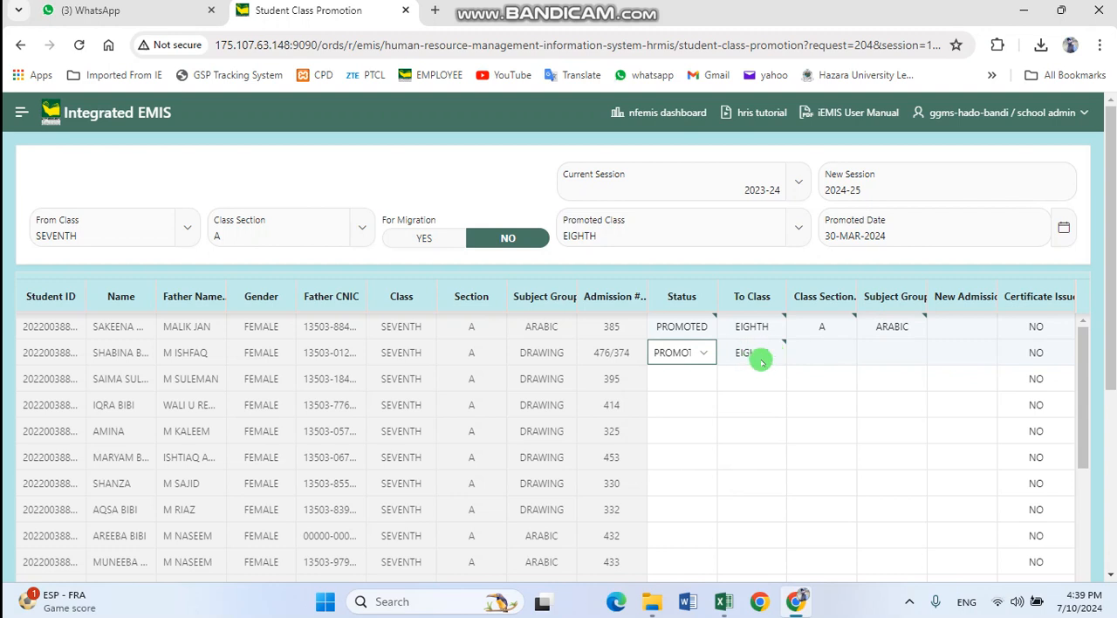
pyautogui.click(833, 352)
pyautogui.click(840, 353)
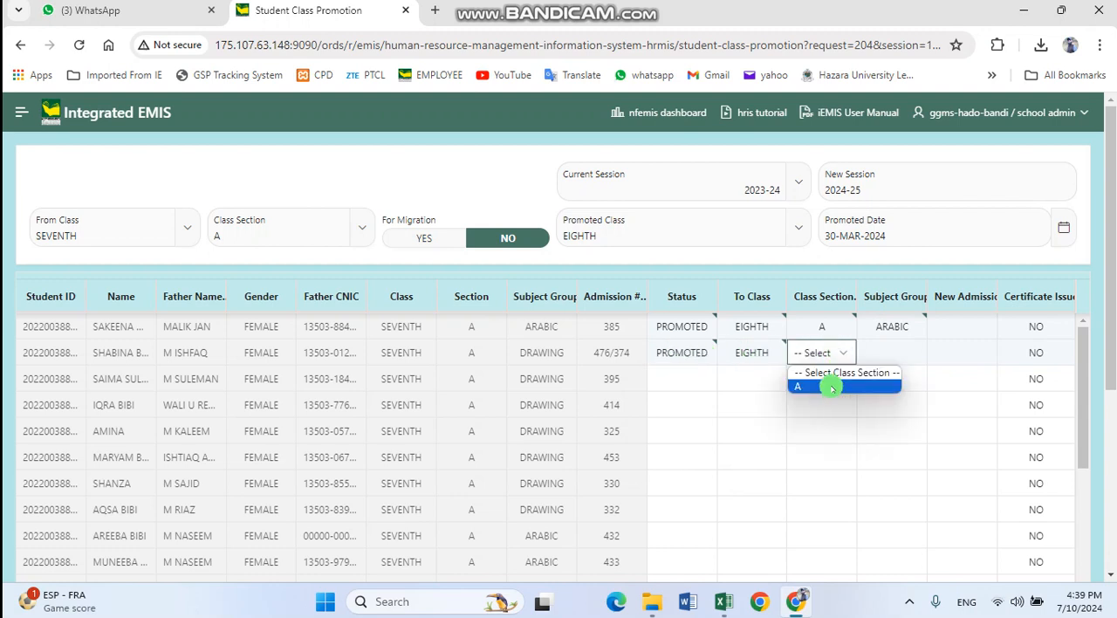
pyautogui.click(833, 387)
pyautogui.click(907, 352)
pyautogui.click(906, 358)
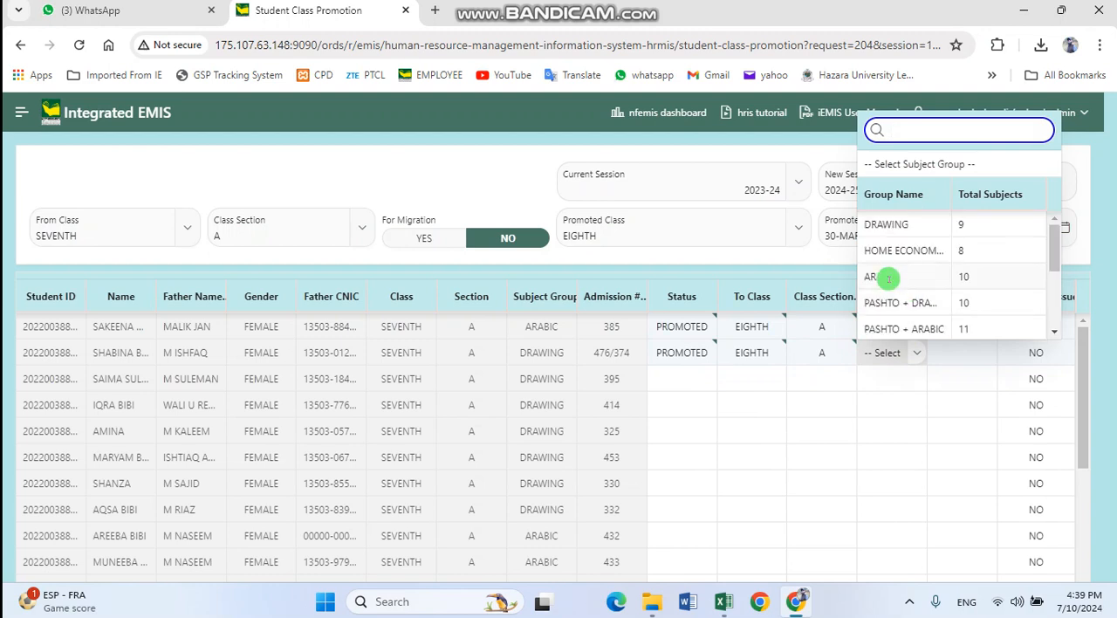
pyautogui.click(888, 277)
# Give the third listed student the status PROMOTED, class section A and subject group ARABIC
pyautogui.click(685, 378)
pyautogui.click(677, 381)
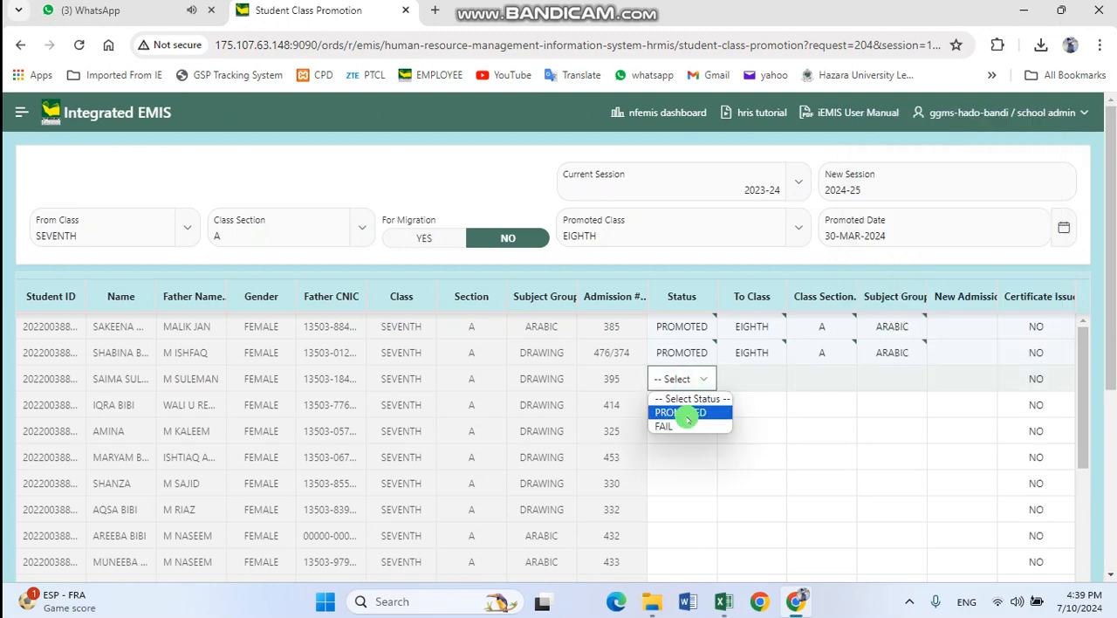
pyautogui.click(685, 415)
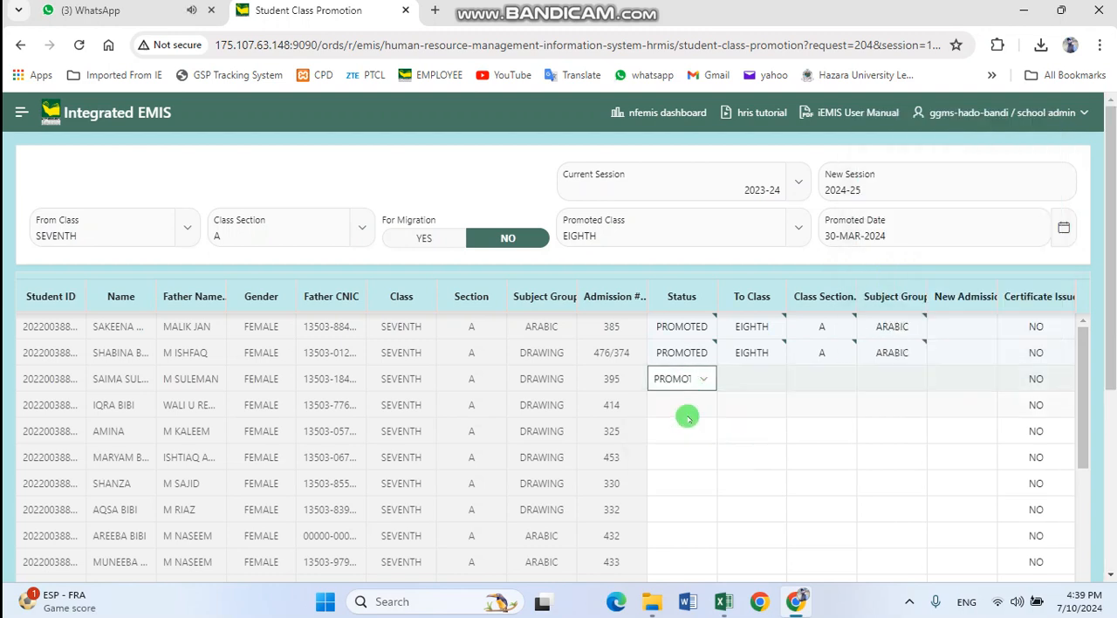
pyautogui.click(842, 384)
pyautogui.click(826, 410)
pyautogui.click(914, 377)
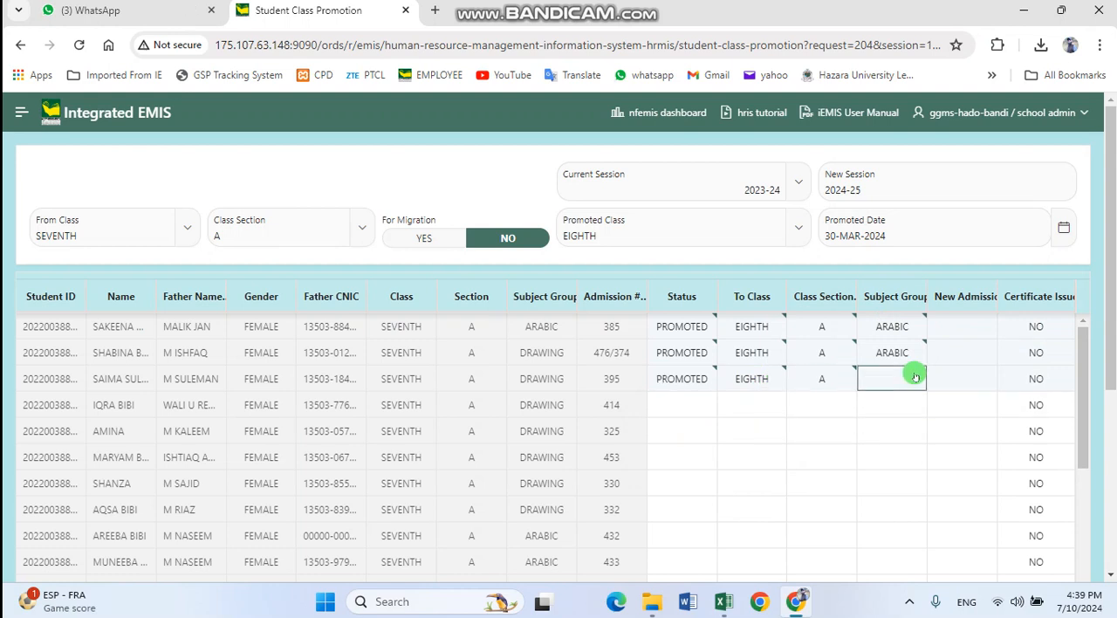
pyautogui.click(912, 377)
pyautogui.click(888, 301)
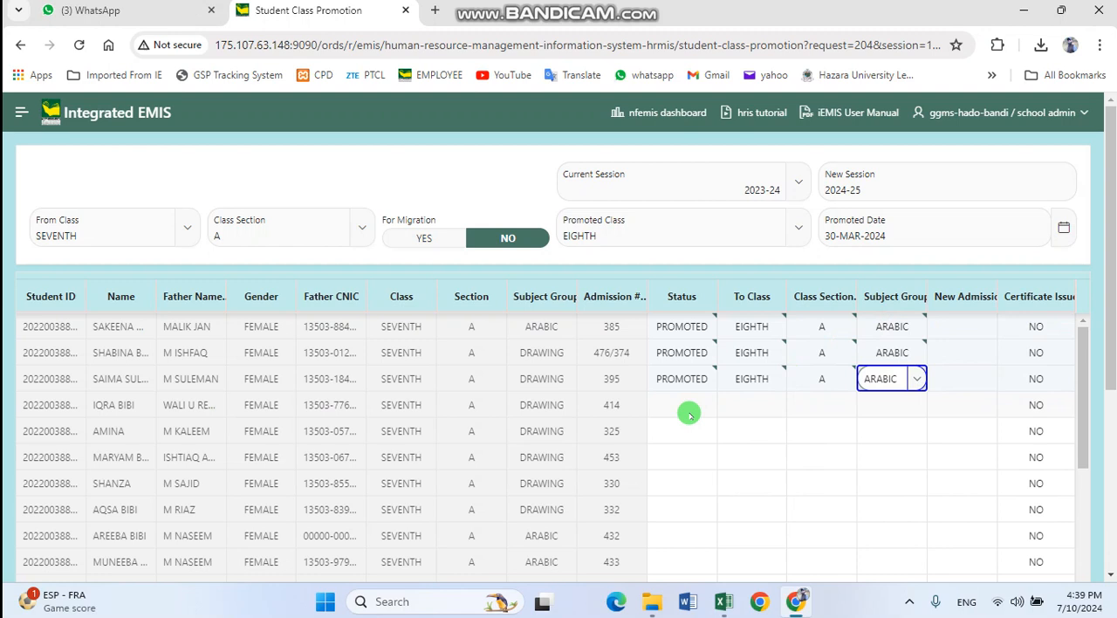
# Mark the fourth listed student as PROMOTED, choosing class section A and subject group ARABIC
pyautogui.click(688, 416)
pyautogui.click(709, 439)
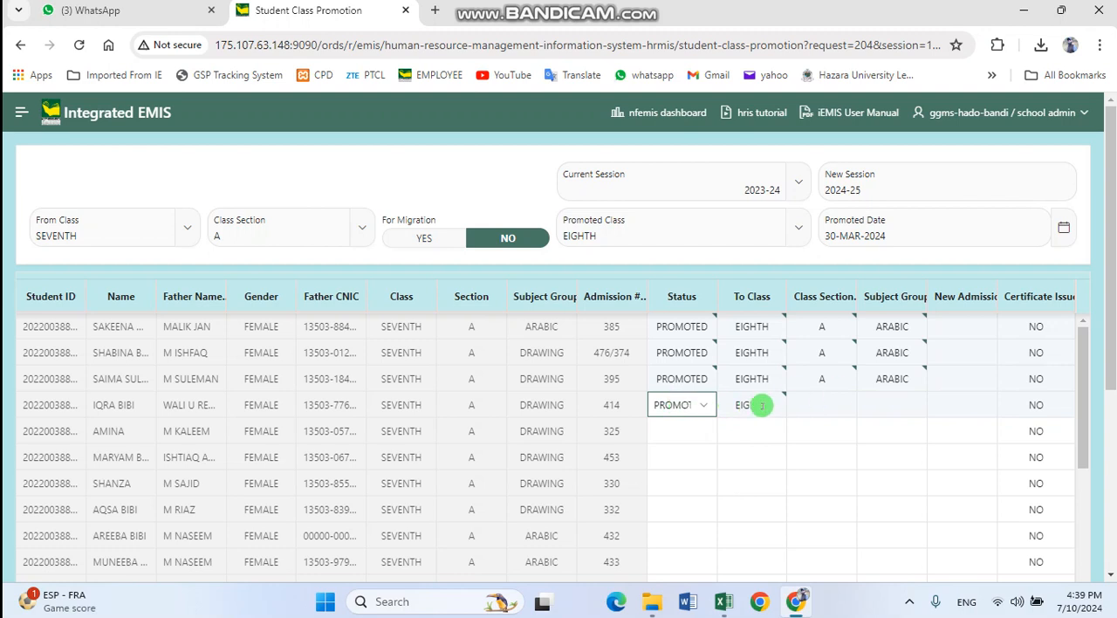
pyautogui.click(844, 405)
pyautogui.click(820, 439)
pyautogui.click(909, 405)
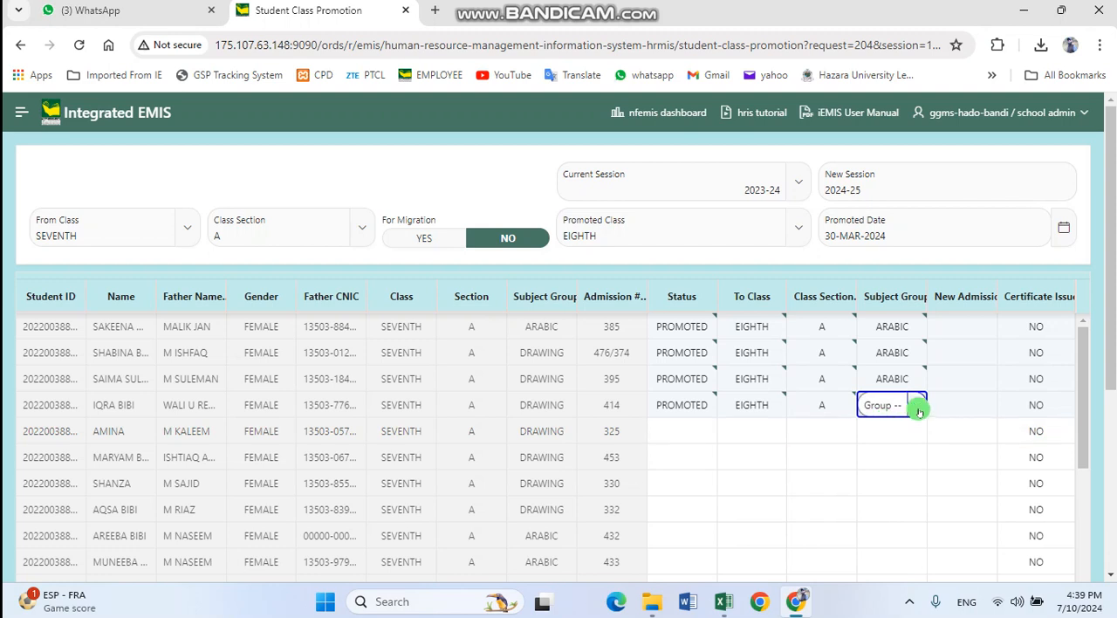
pyautogui.click(916, 406)
pyautogui.click(894, 338)
# Give the fifth listed student the status FAIL, with class section A and subject group ARABIC
pyautogui.click(681, 431)
pyautogui.click(687, 435)
pyautogui.click(696, 479)
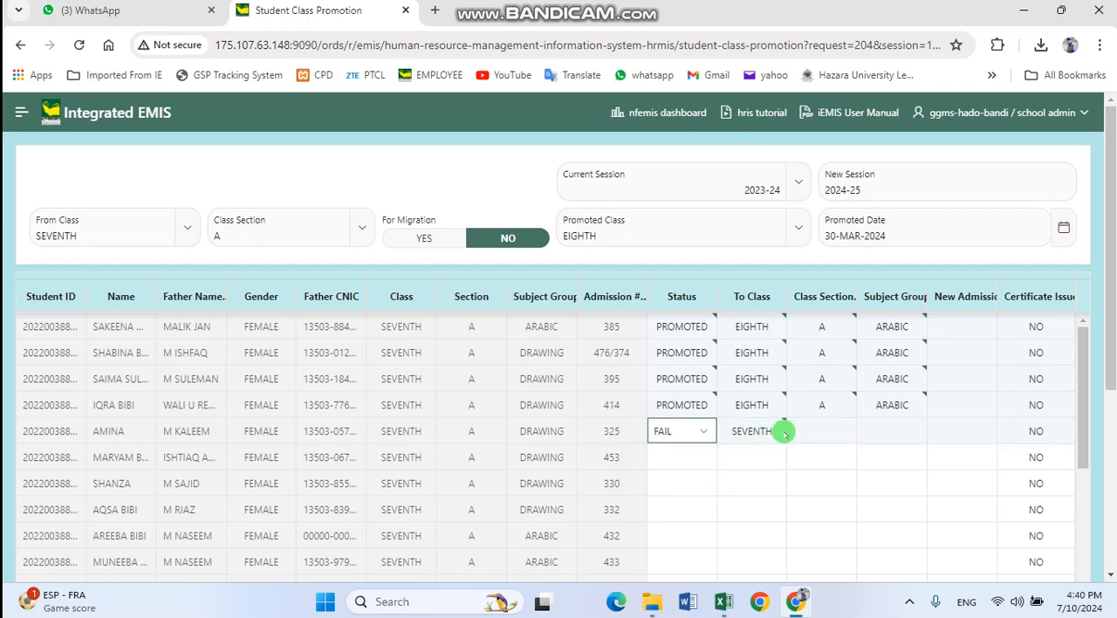
pyautogui.click(853, 421)
pyautogui.click(845, 429)
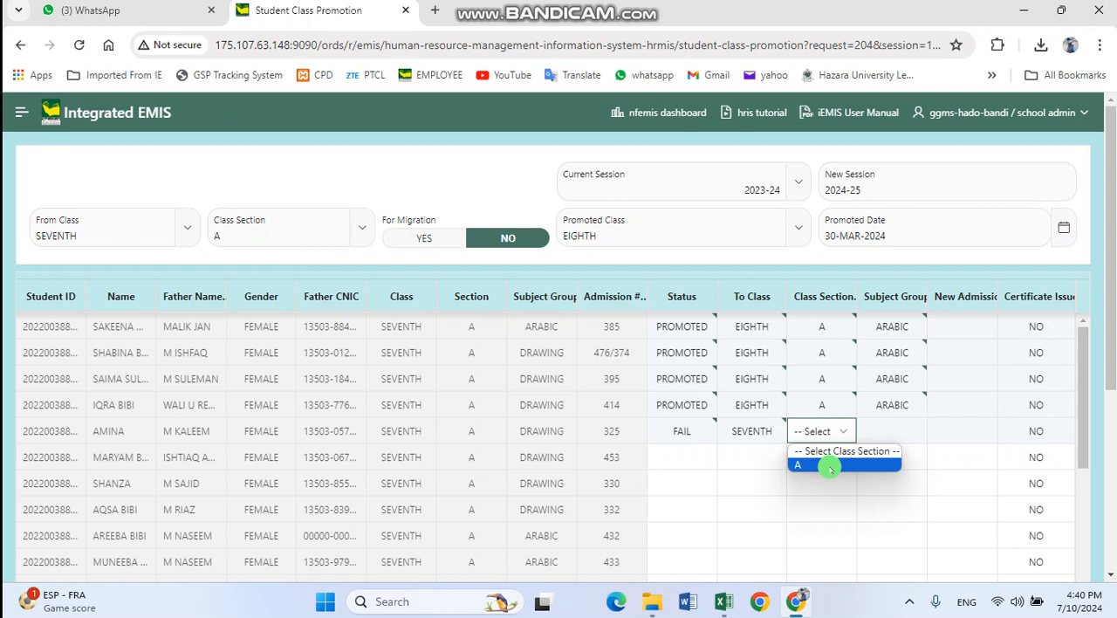
pyautogui.click(822, 465)
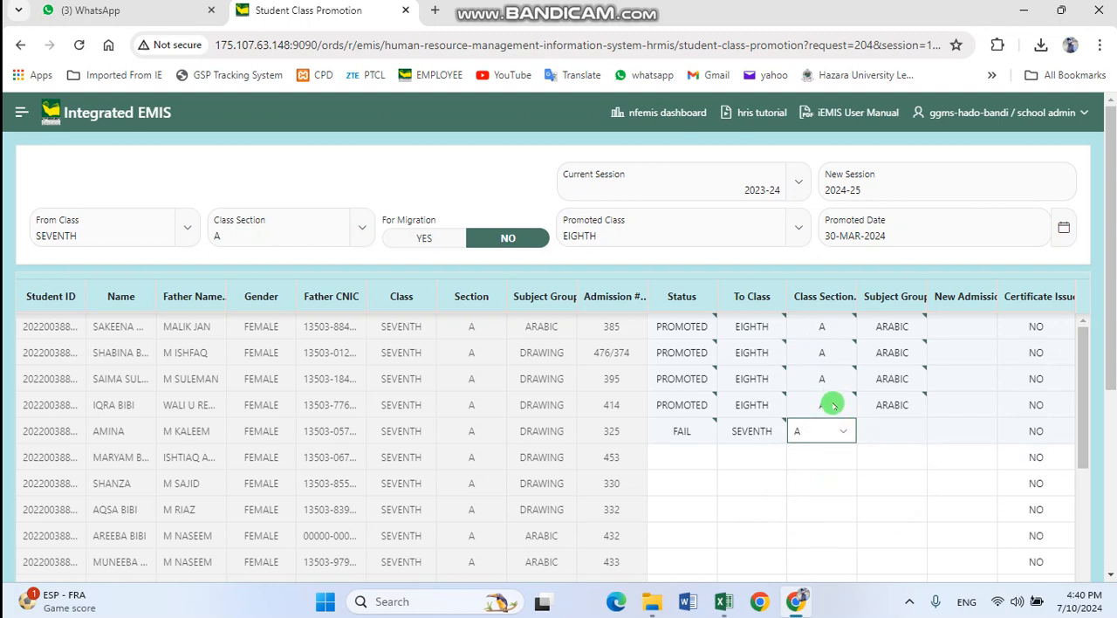
pyautogui.click(896, 431)
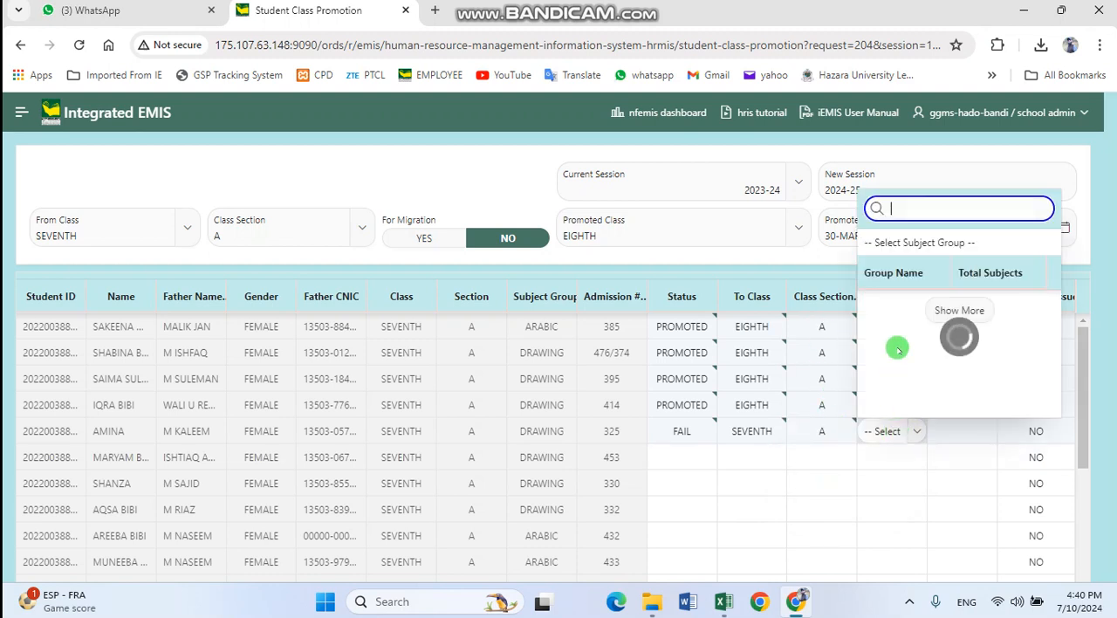
pyautogui.click(890, 356)
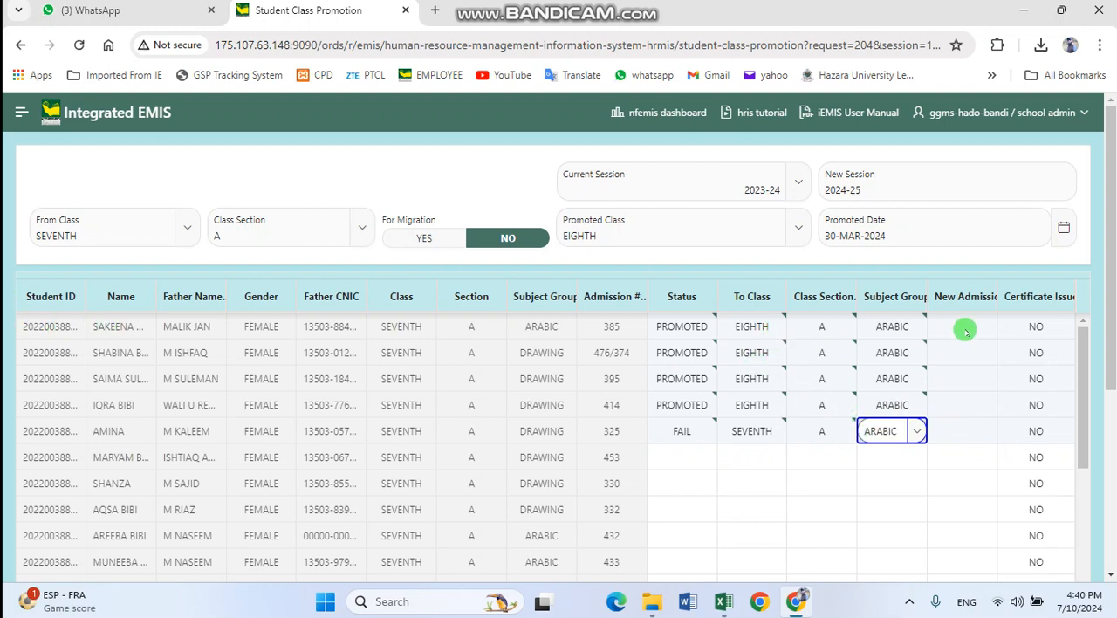
# Review the certificate issue options for the first listed student and keep NO
pyautogui.click(1054, 329)
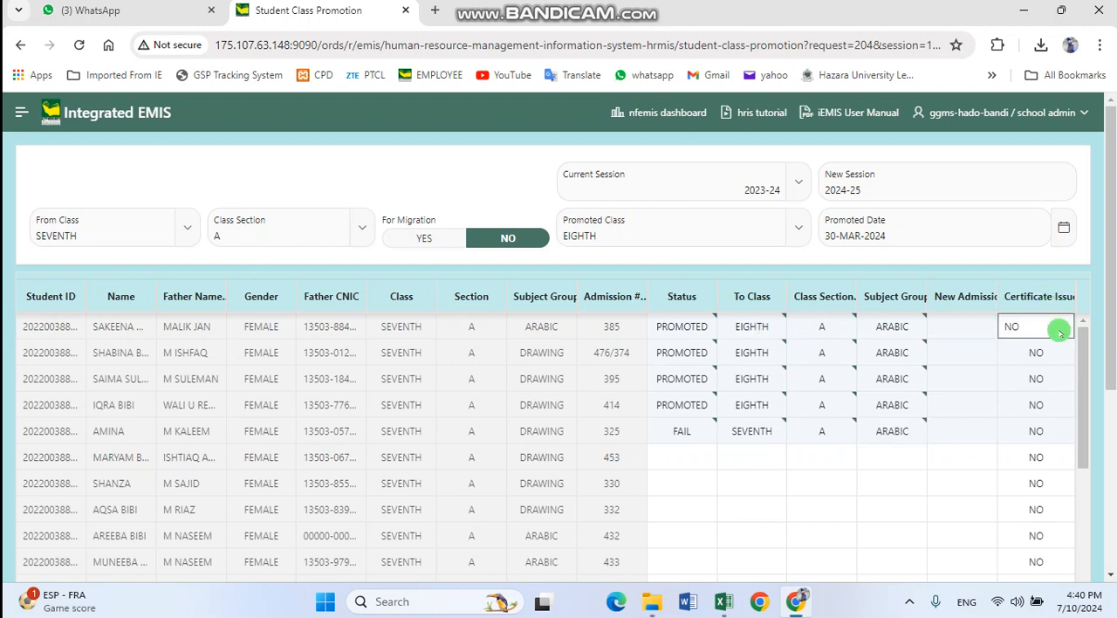
pyautogui.click(1059, 331)
pyautogui.click(1051, 356)
pyautogui.click(1060, 328)
pyautogui.click(1056, 370)
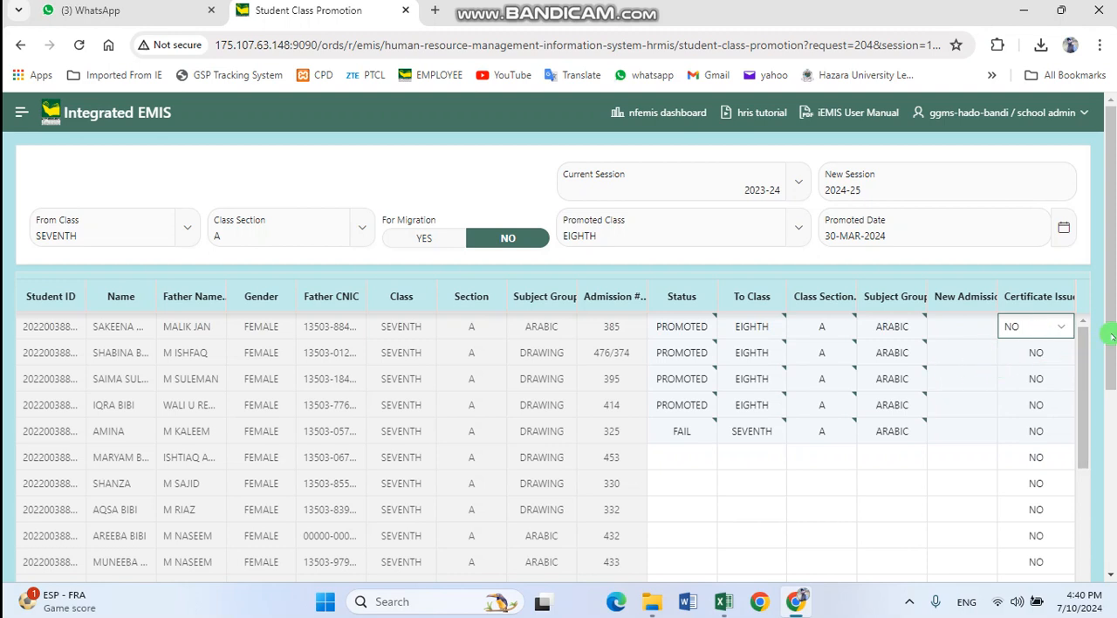
# Submit the marked seventh-class students with Promoted to New Class and confirm the promotion
pyautogui.scroll(-2, 1111, 350)
pyautogui.scroll(-3, 1112, 350)
pyautogui.click(1003, 478)
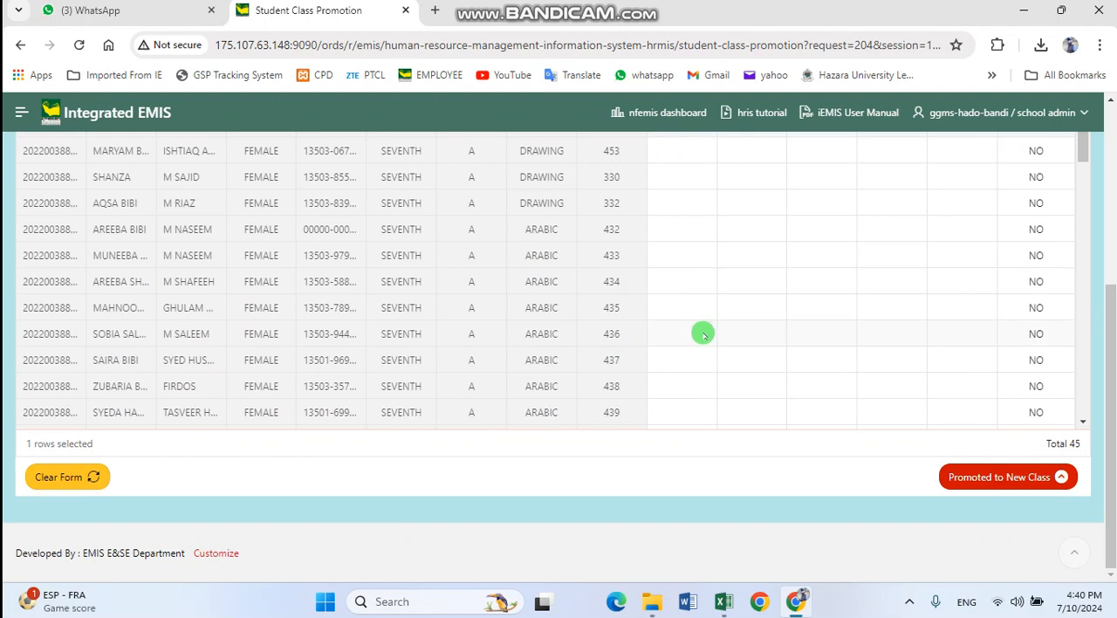
pyautogui.scroll(-1, 792, 332)
pyautogui.scroll(-1, 768, 318)
pyautogui.scroll(1, 715, 308)
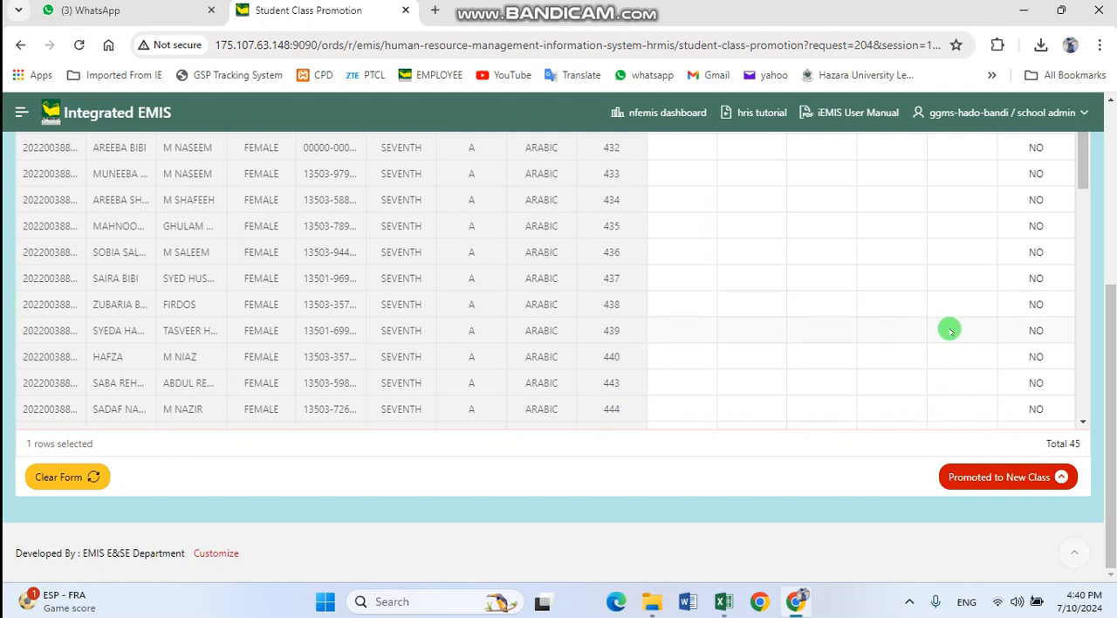
pyautogui.click(987, 478)
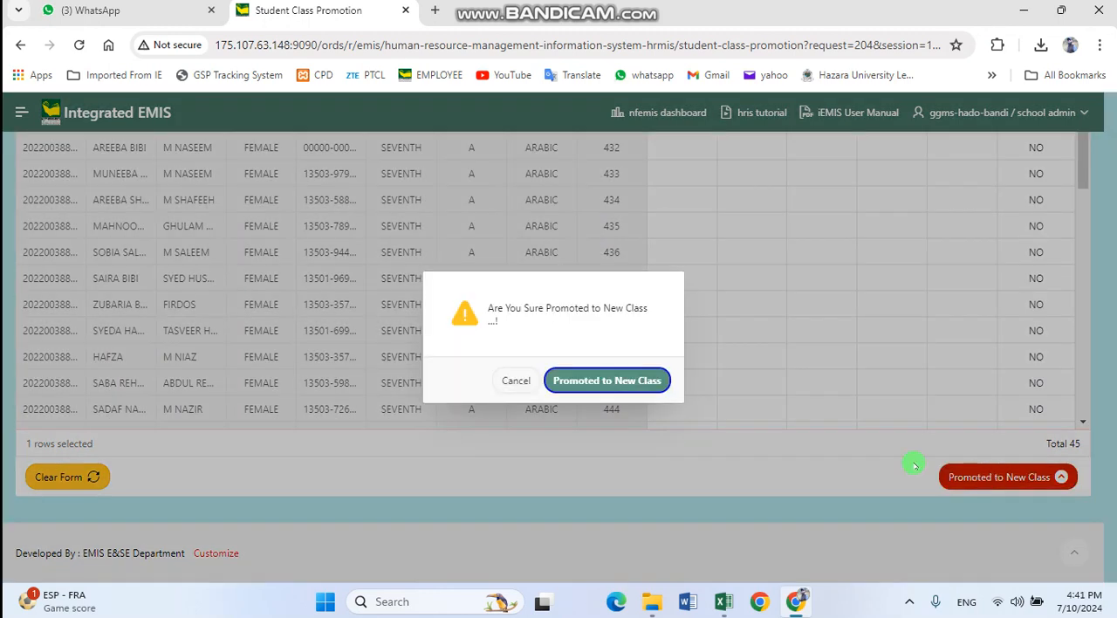
pyautogui.click(592, 384)
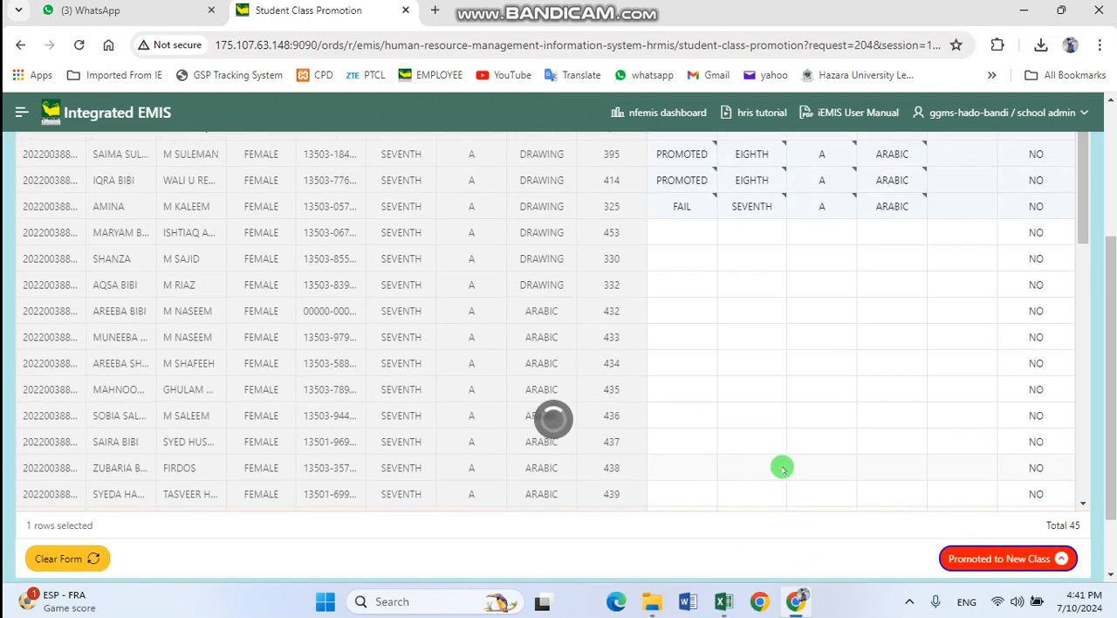
pyautogui.scroll(3, 780, 466)
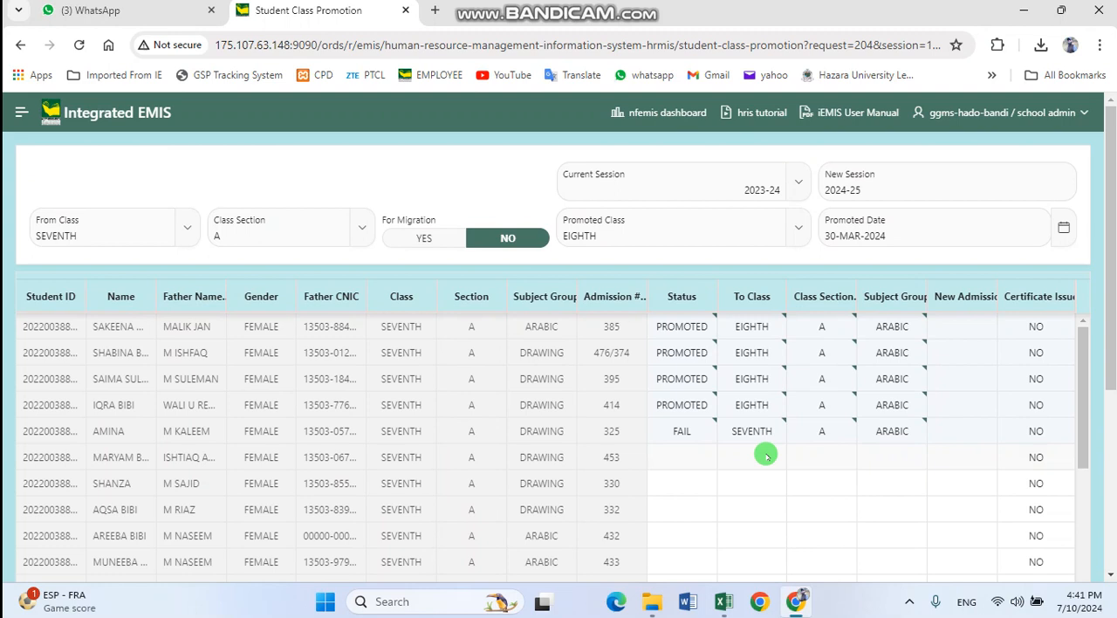
pyautogui.scroll(-5, 766, 454)
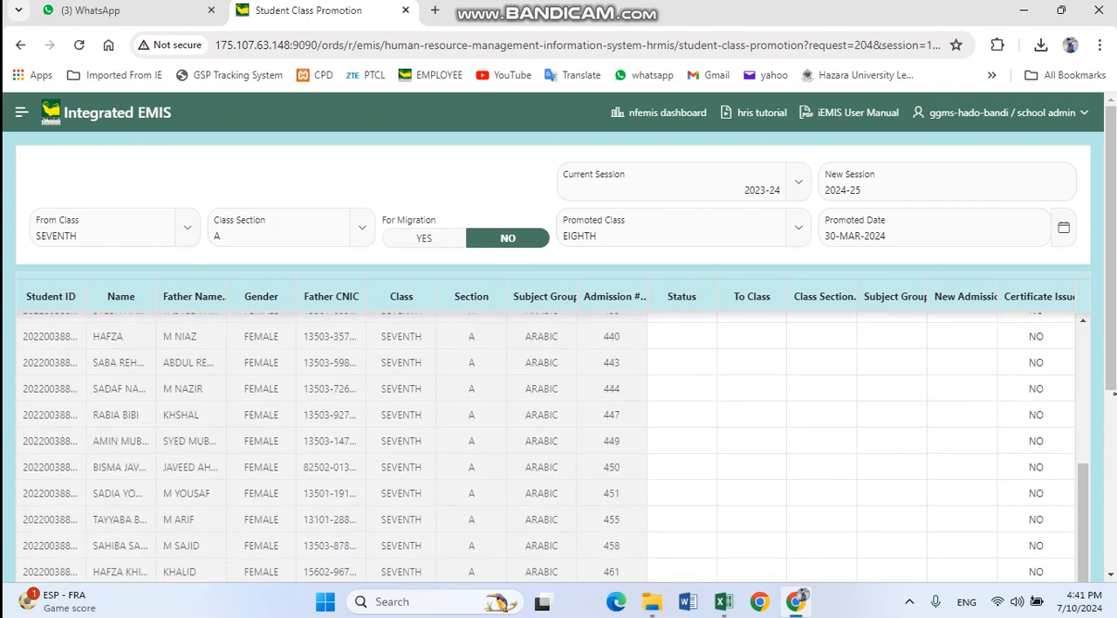
pyautogui.scroll(-10, 1085, 411)
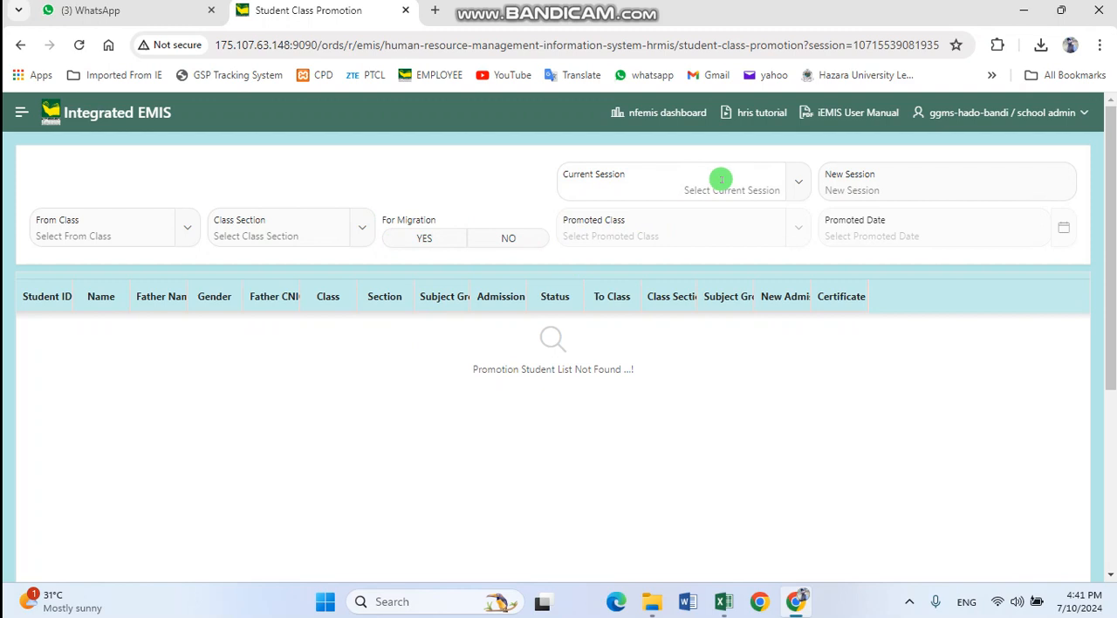
# Set the current session to 2023-24 and select class EIGHTH, section A, as the class to promote from
pyautogui.click(721, 180)
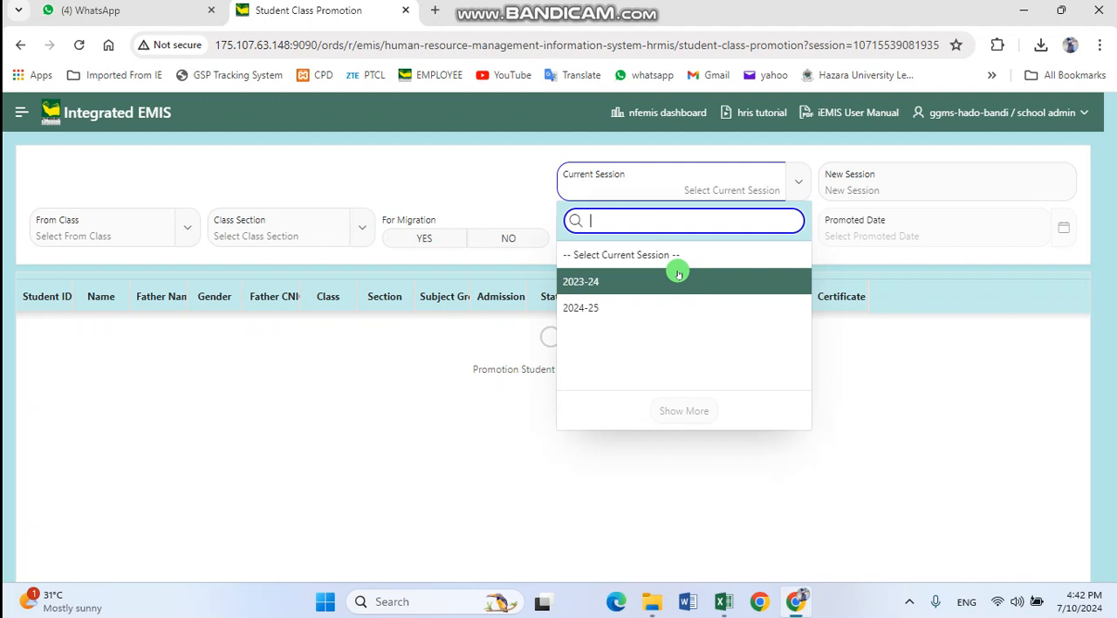
pyautogui.click(678, 274)
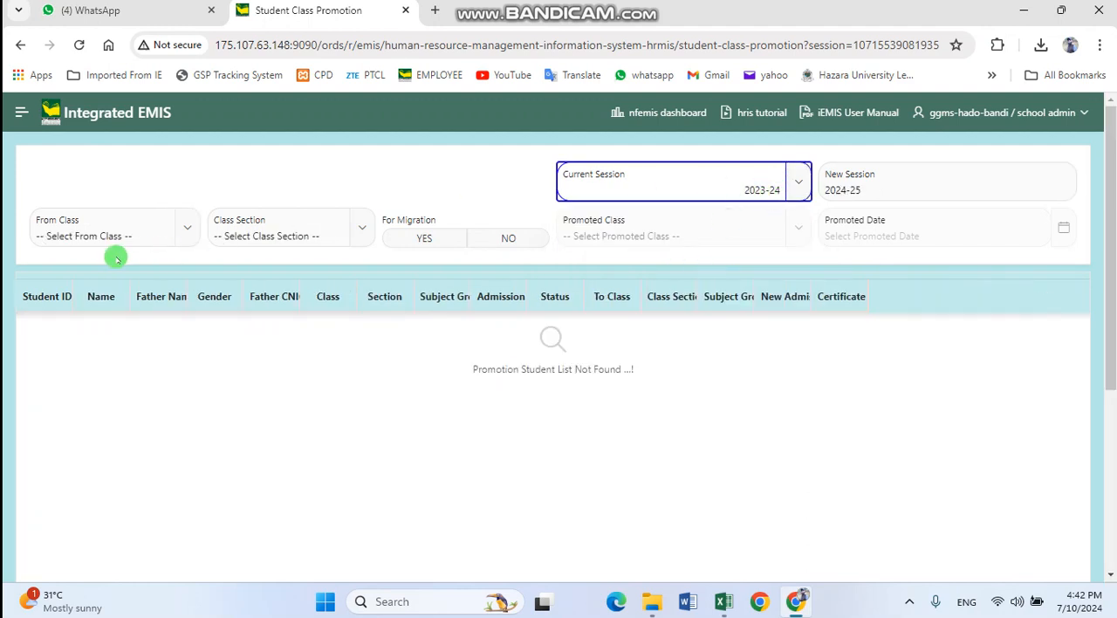
pyautogui.click(179, 228)
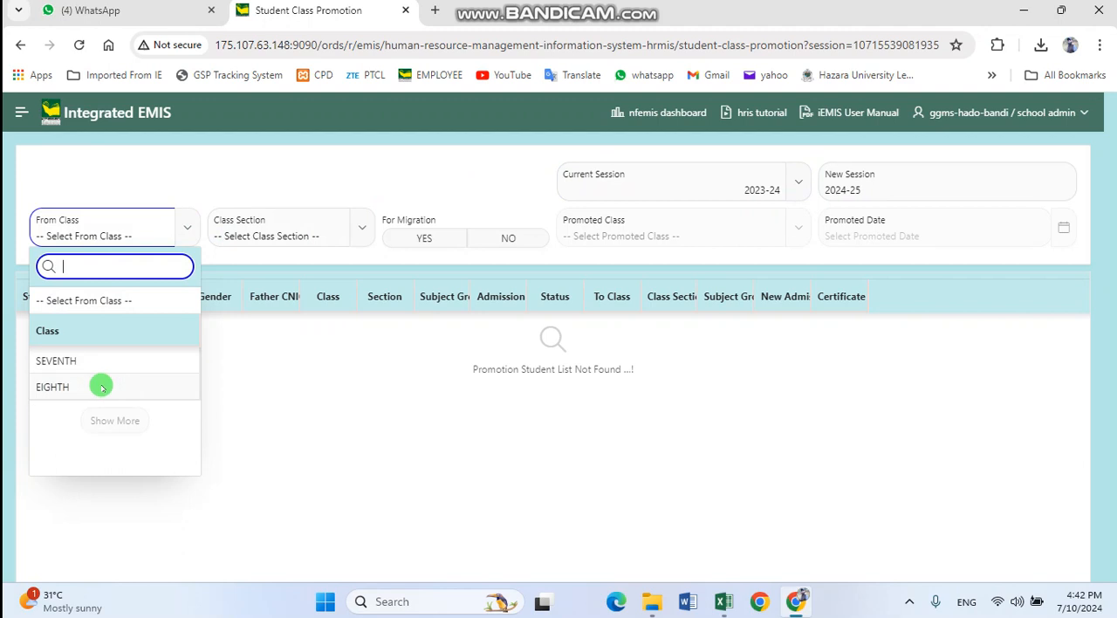
pyautogui.click(99, 384)
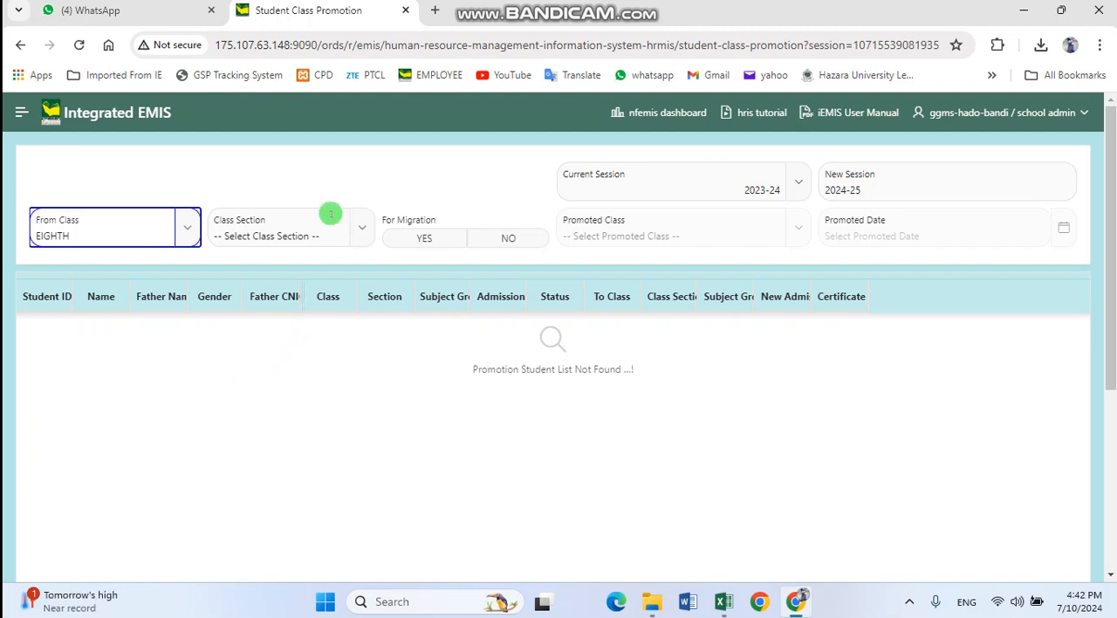
pyautogui.click(361, 229)
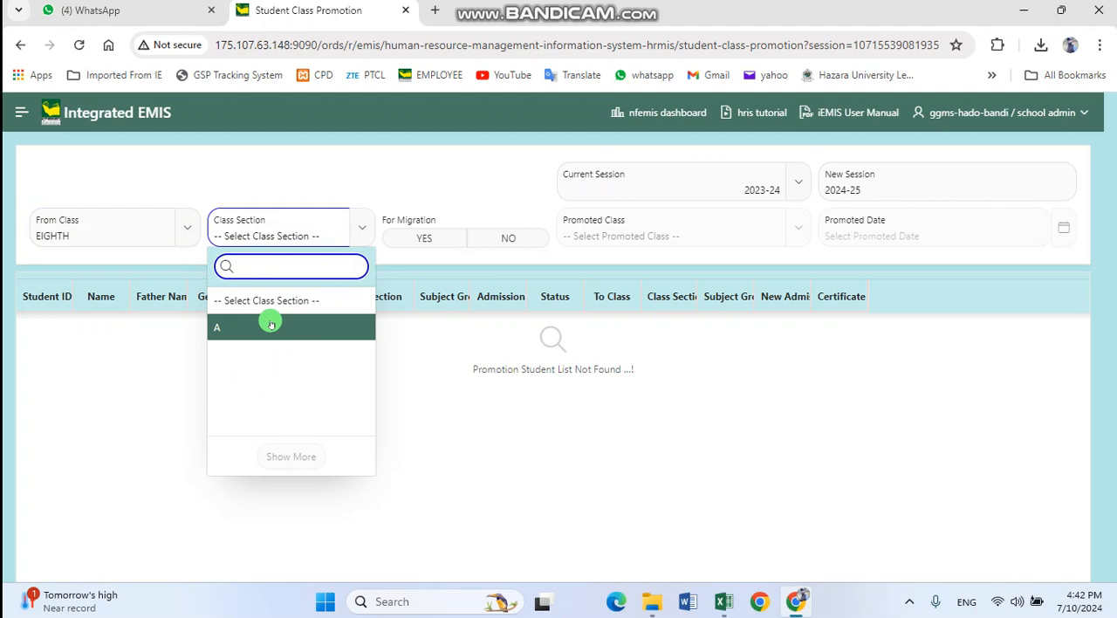
pyautogui.click(267, 321)
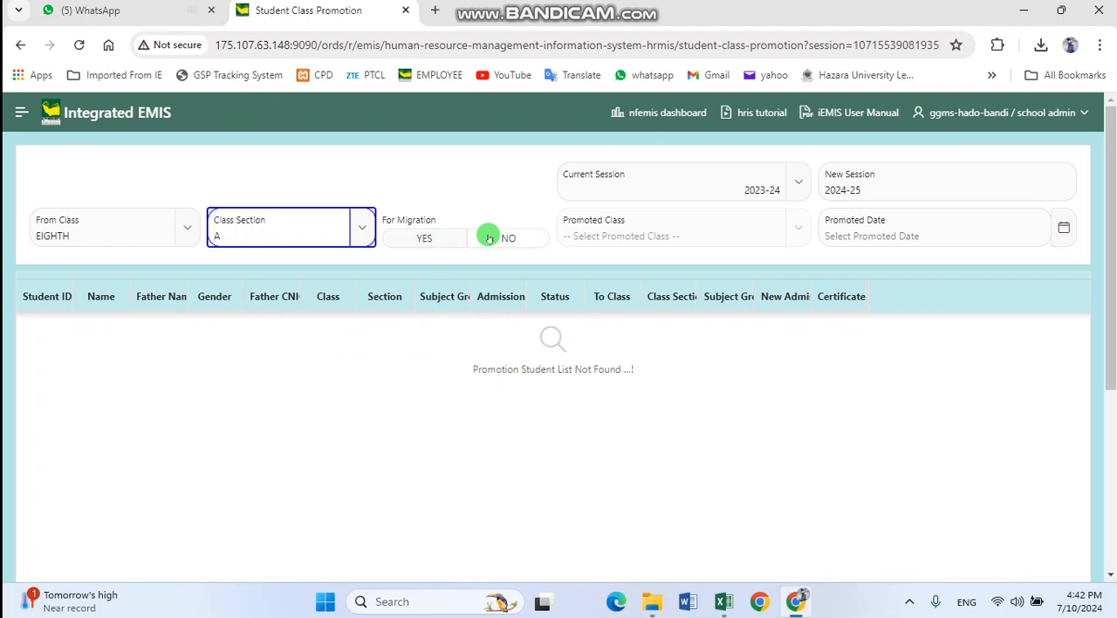
# Try setting For Migration to NO and check which promoted classes are offered for EIGHTH
pyautogui.click(484, 237)
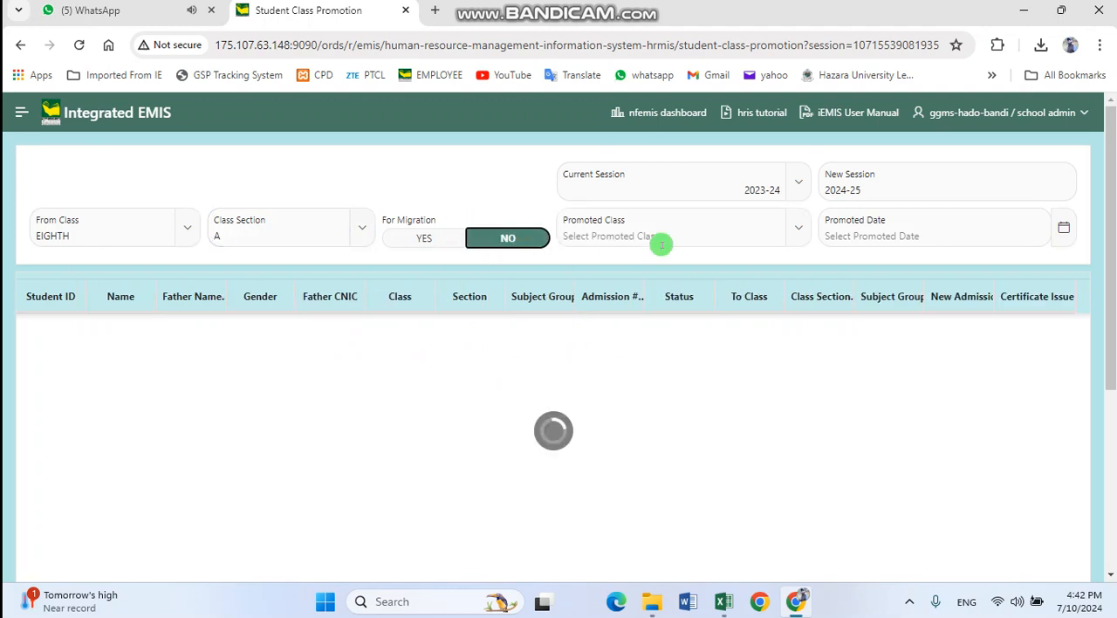
pyautogui.click(715, 210)
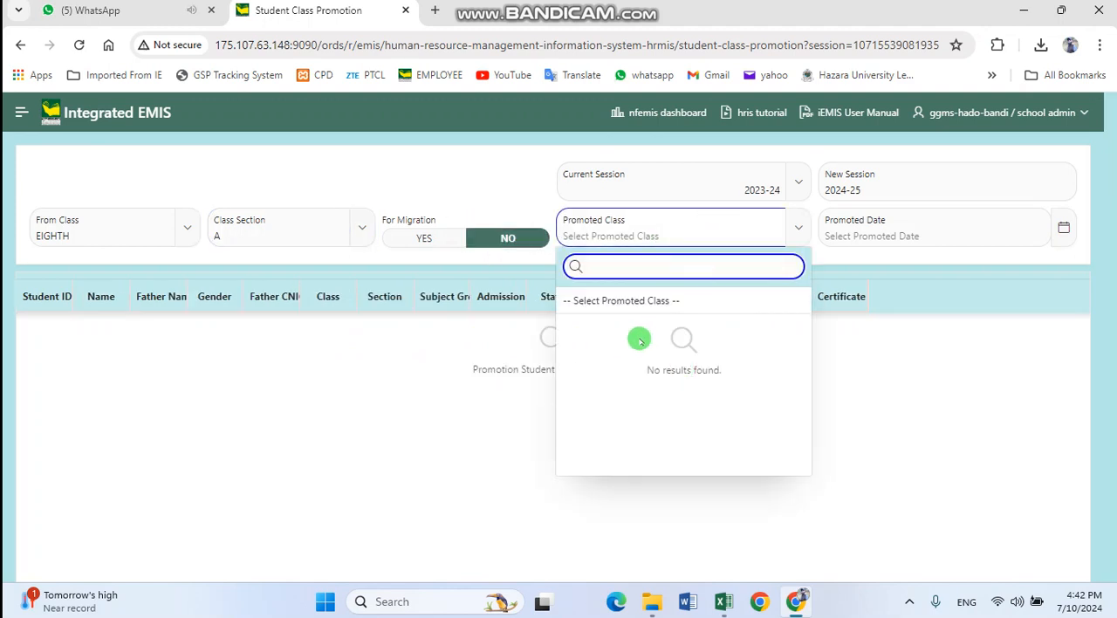
pyautogui.click(498, 261)
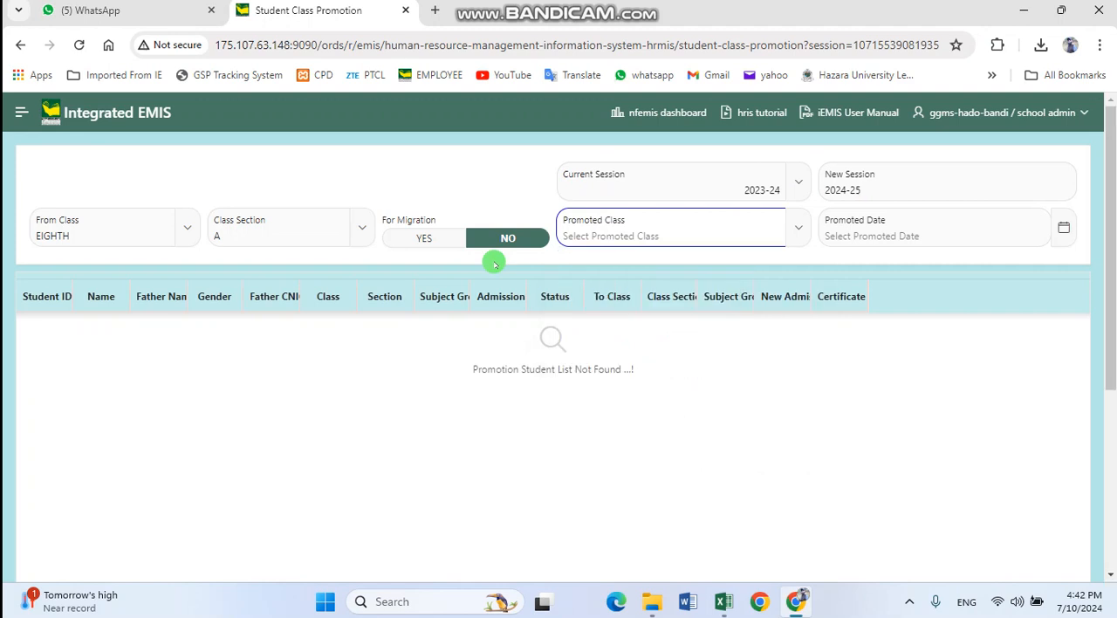
# Set For Migration to YES and the promoted date to 30-MAR-2024
pyautogui.click(433, 239)
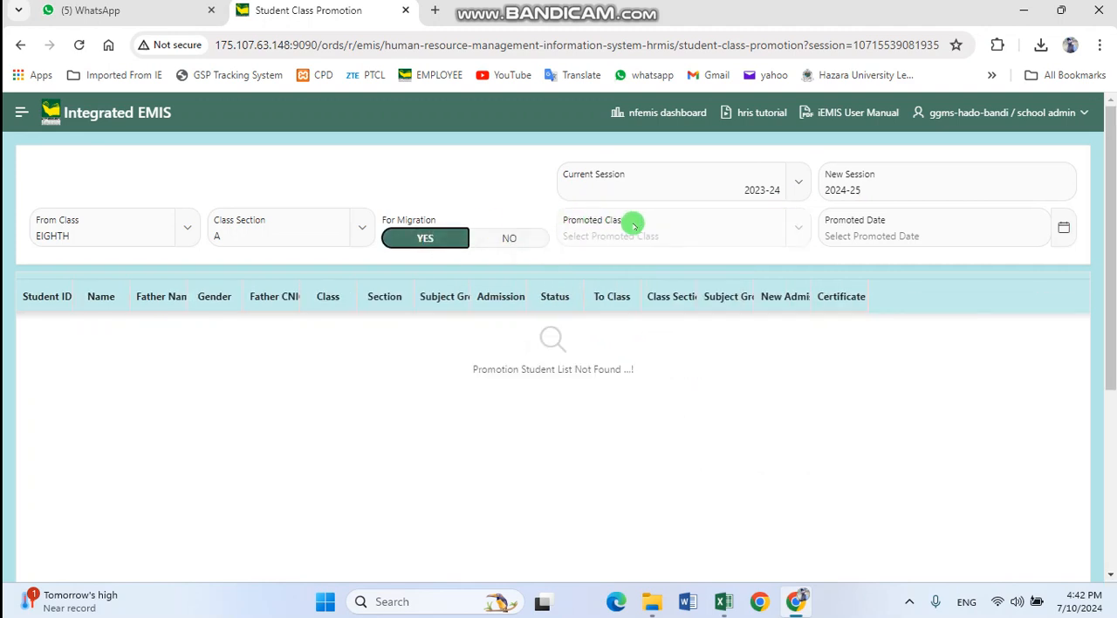
pyautogui.click(892, 238)
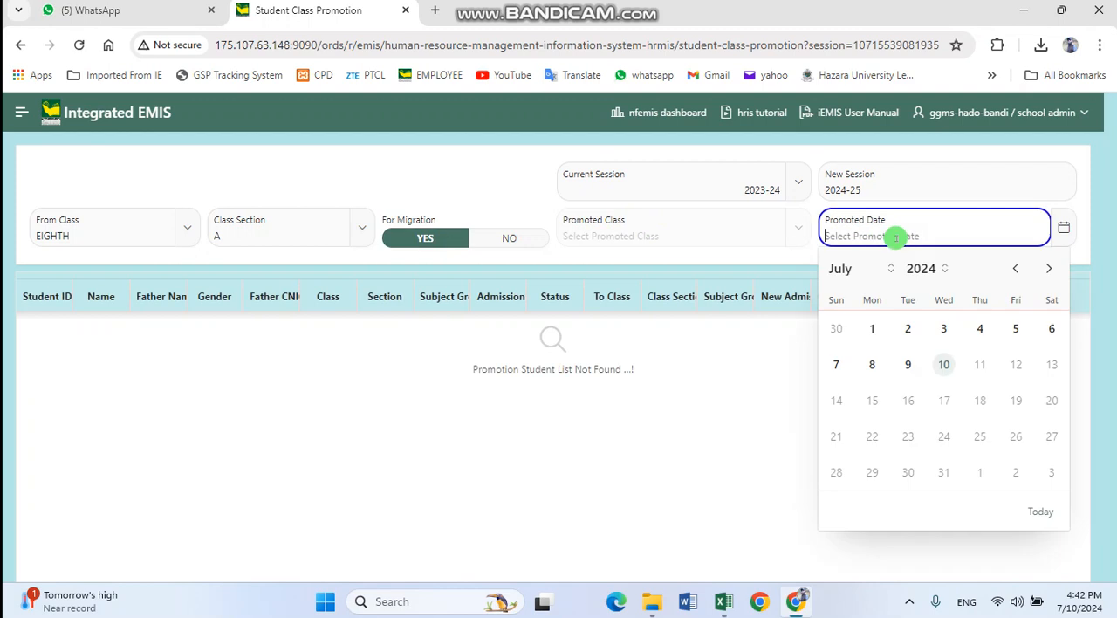
pyautogui.click(864, 270)
pyautogui.click(867, 323)
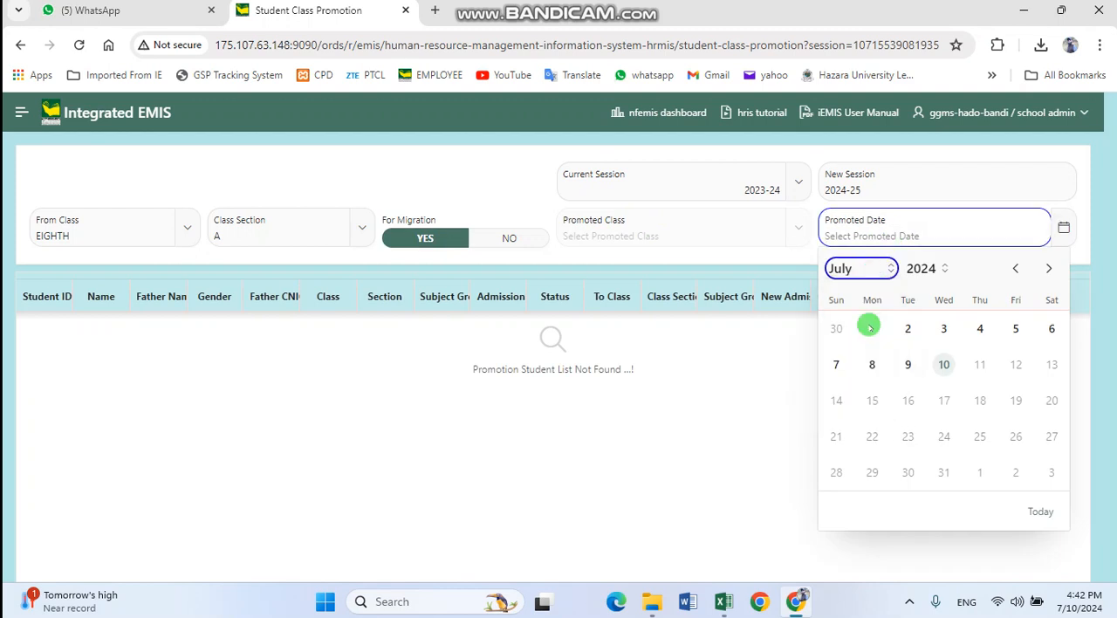
pyautogui.click(1051, 472)
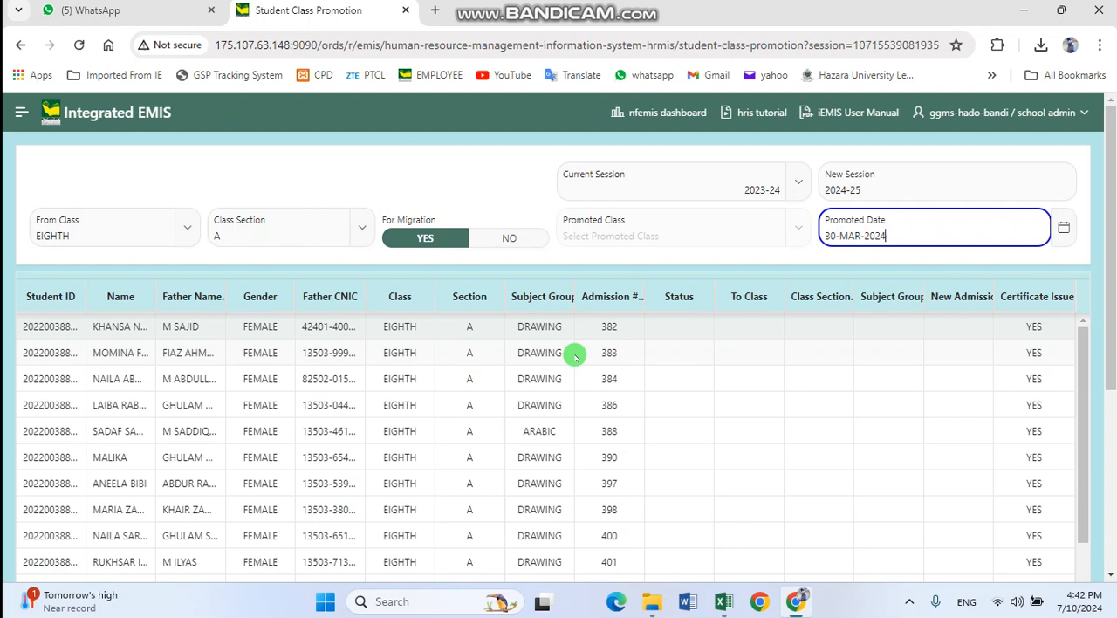
# Mark the first listed eighth-class student as PROMOTED
pyautogui.click(702, 327)
pyautogui.click(703, 327)
pyautogui.click(705, 356)
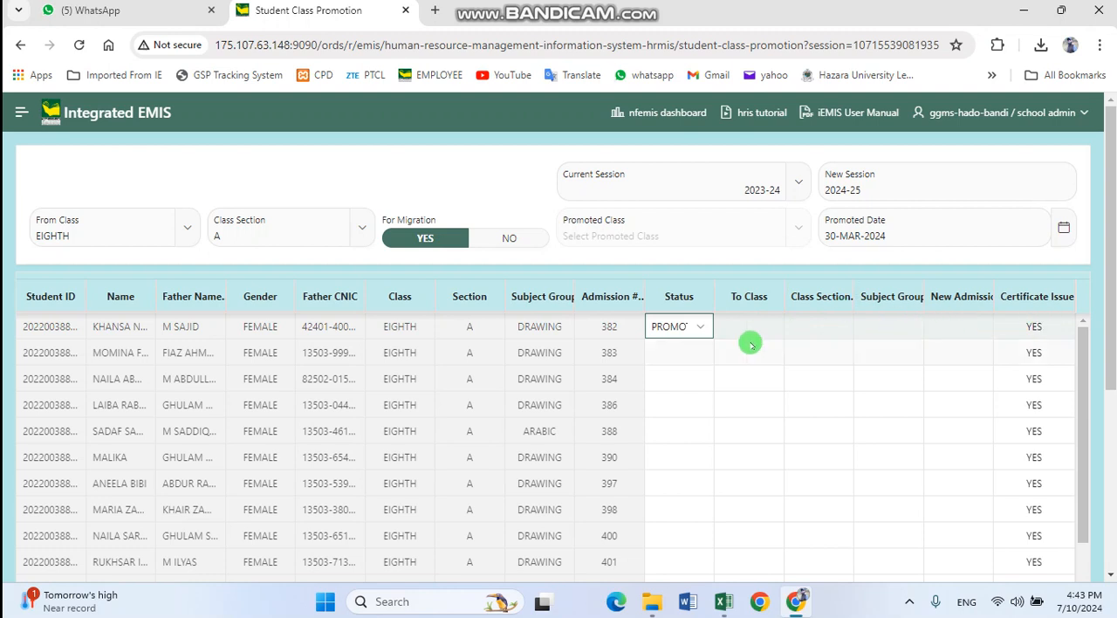
# Give the second listed eighth-class student the status FAIL, class section A and subject group ARABIC
pyautogui.click(686, 352)
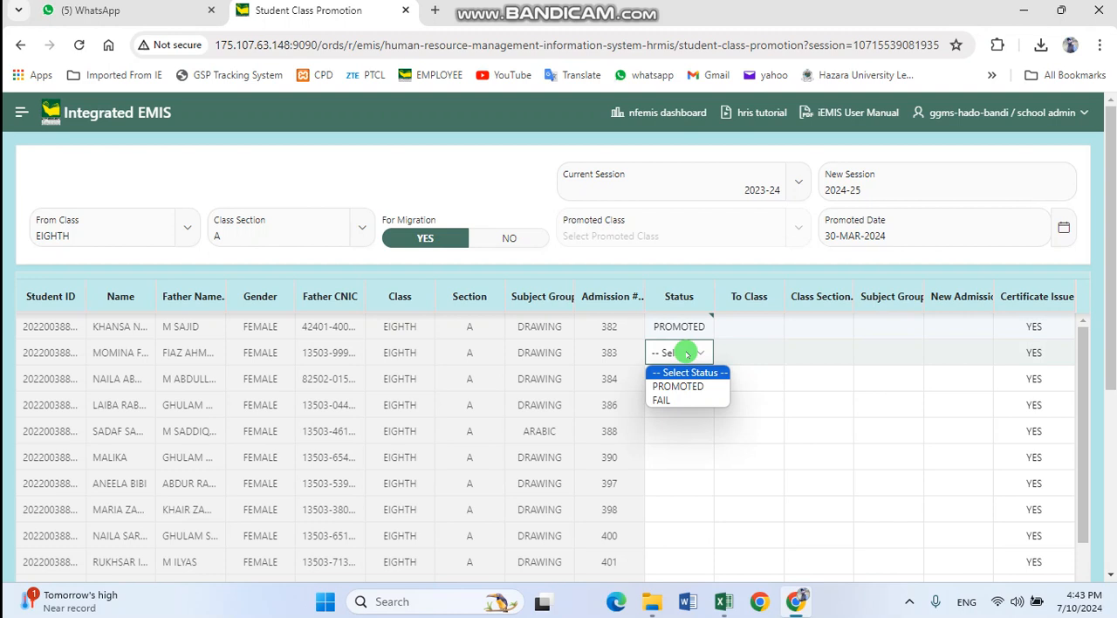
pyautogui.click(691, 399)
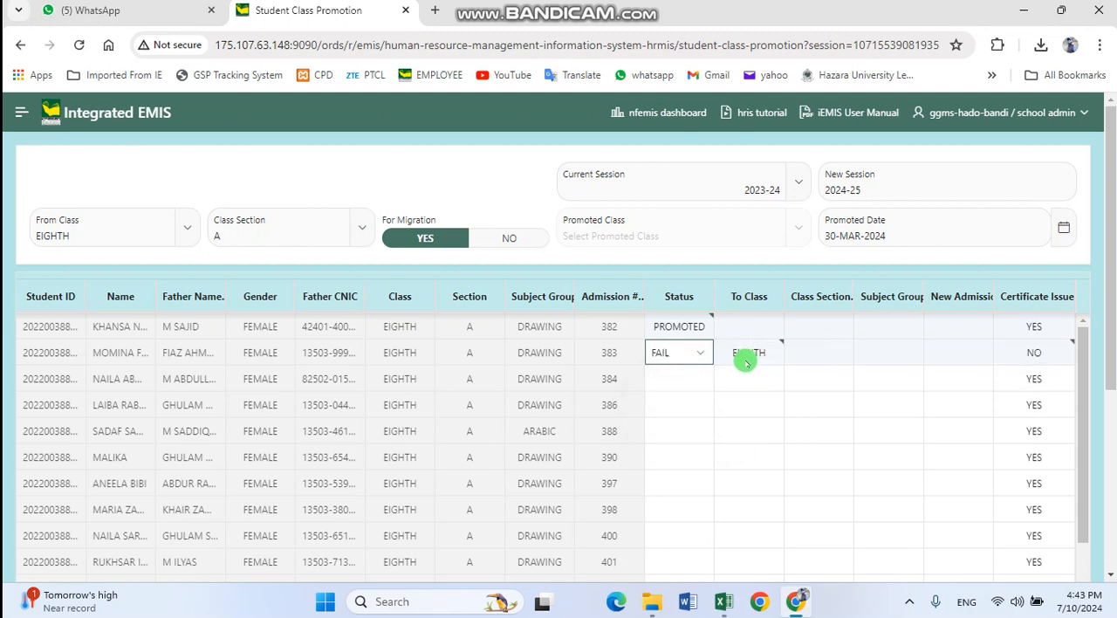
pyautogui.doubleClick(831, 352)
pyautogui.click(842, 386)
pyautogui.doubleClick(901, 352)
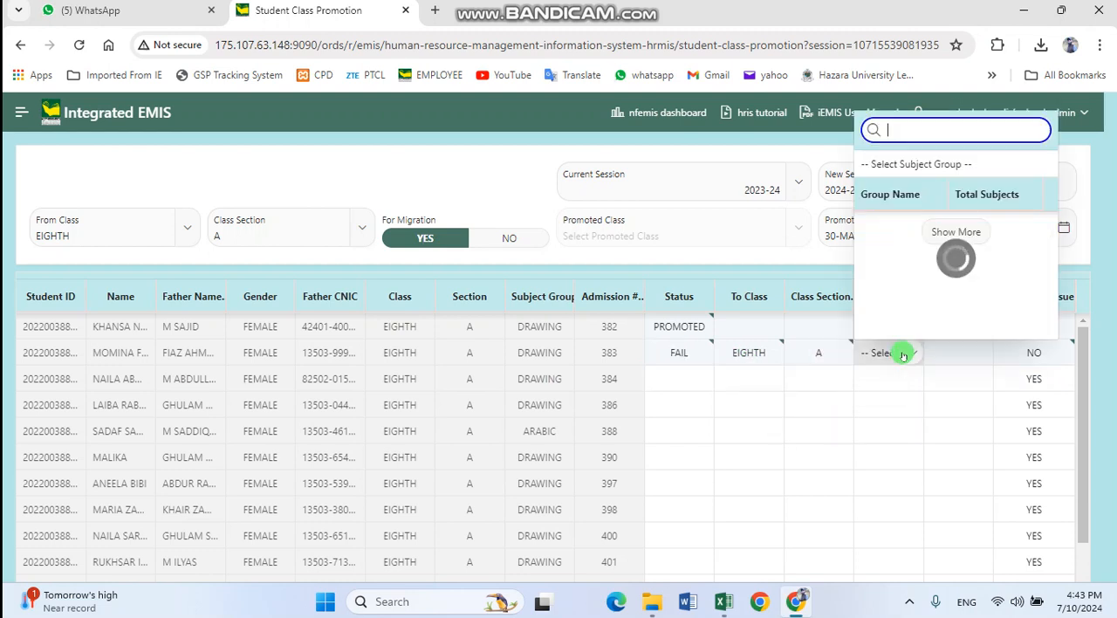
pyautogui.click(894, 272)
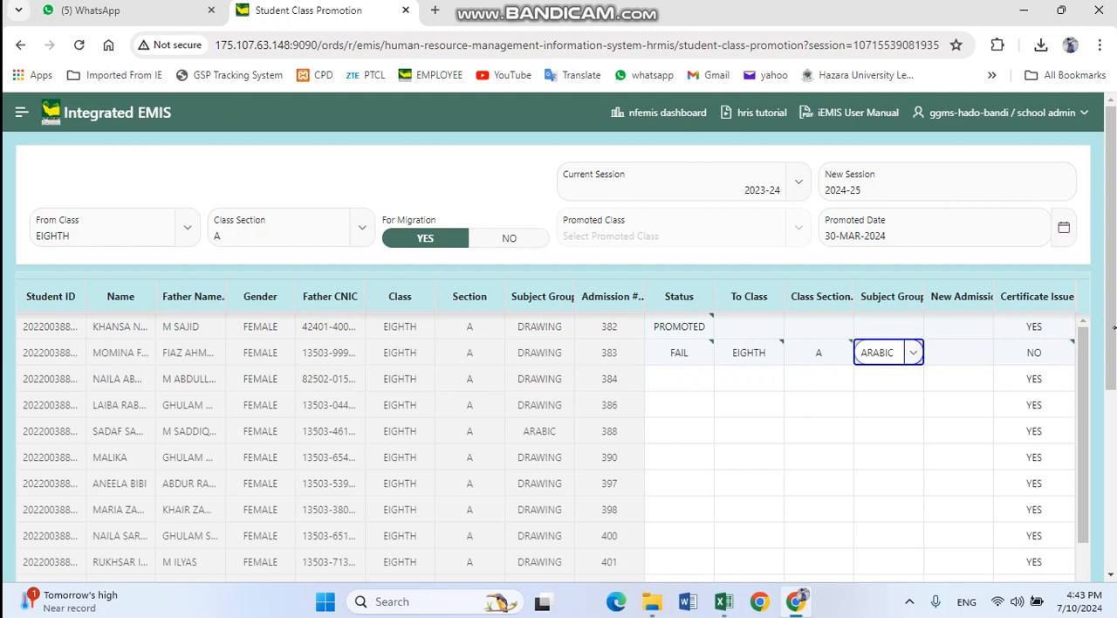
# Submit the eighth-class promotion entries to the new class and confirm the submission
pyautogui.scroll(-4, 1109, 367)
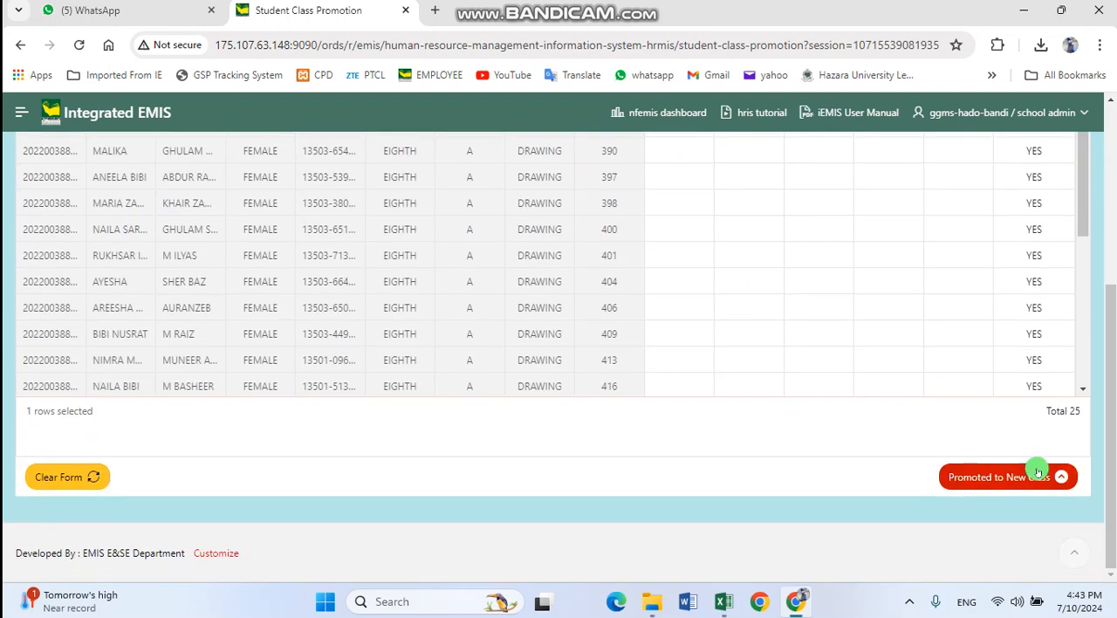
pyautogui.click(1023, 477)
pyautogui.click(639, 383)
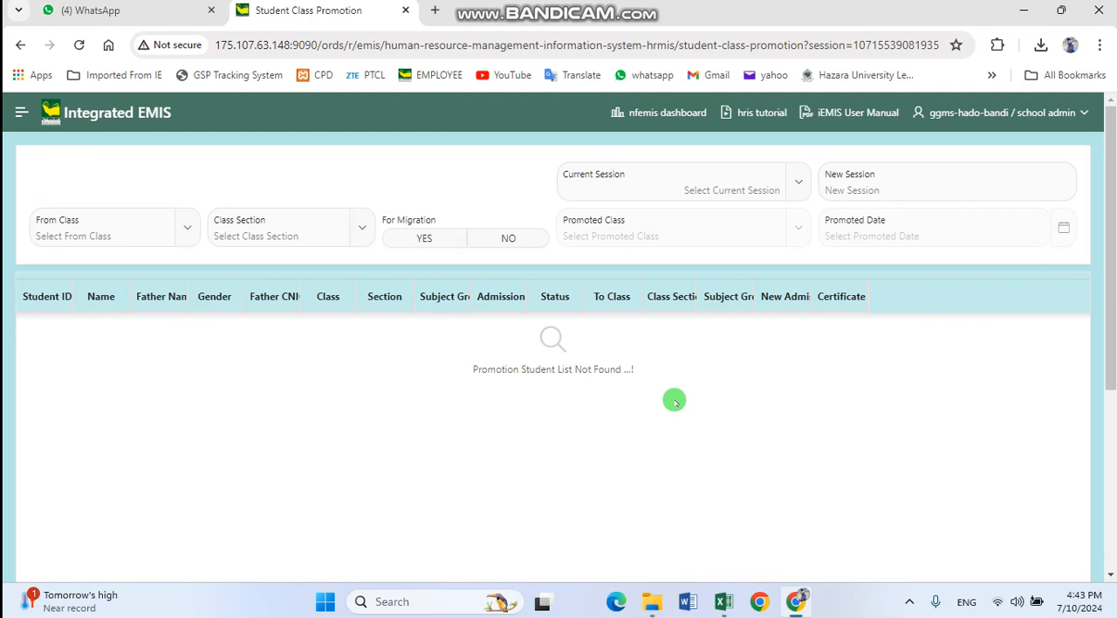
# Open the Students Profiles page of Students MIS and collapse the main navigation
pyautogui.click(17, 119)
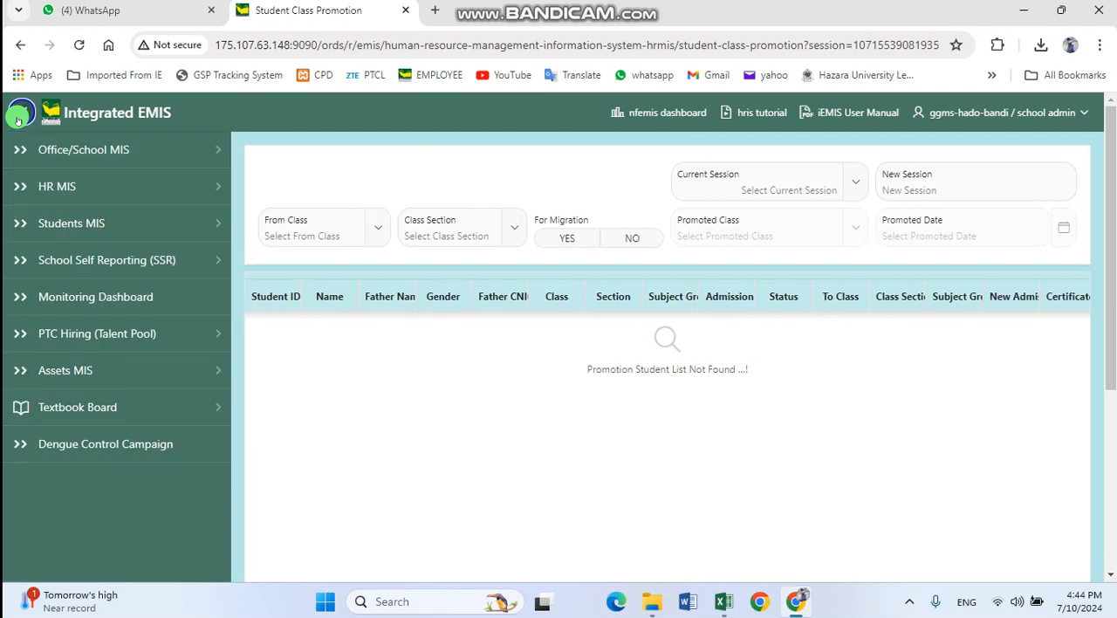
pyautogui.click(99, 225)
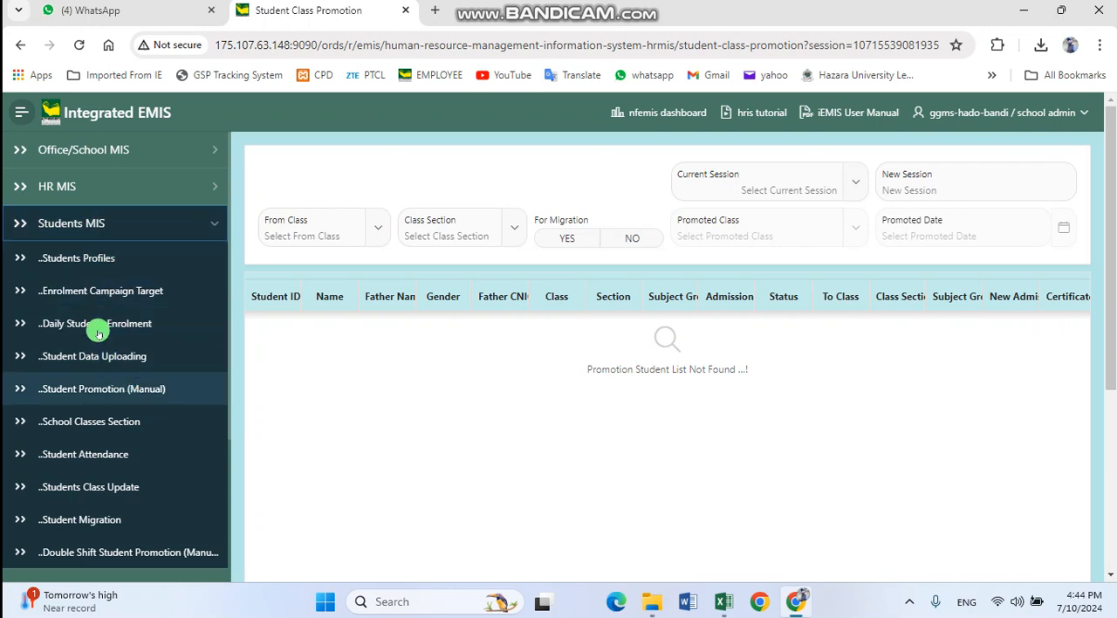
pyautogui.click(96, 259)
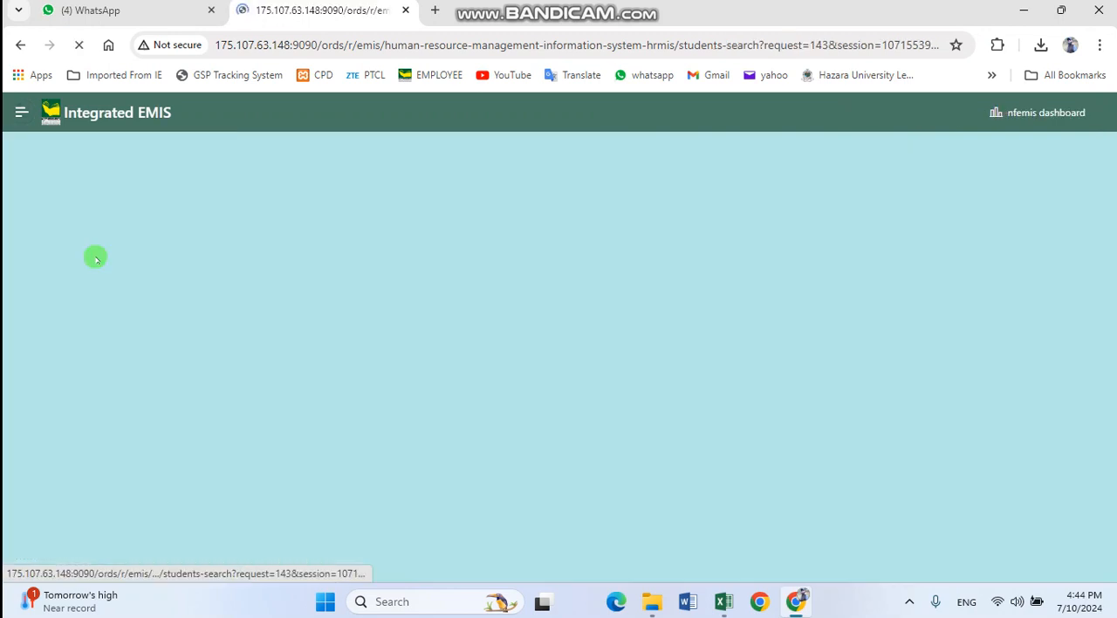
pyautogui.click(22, 111)
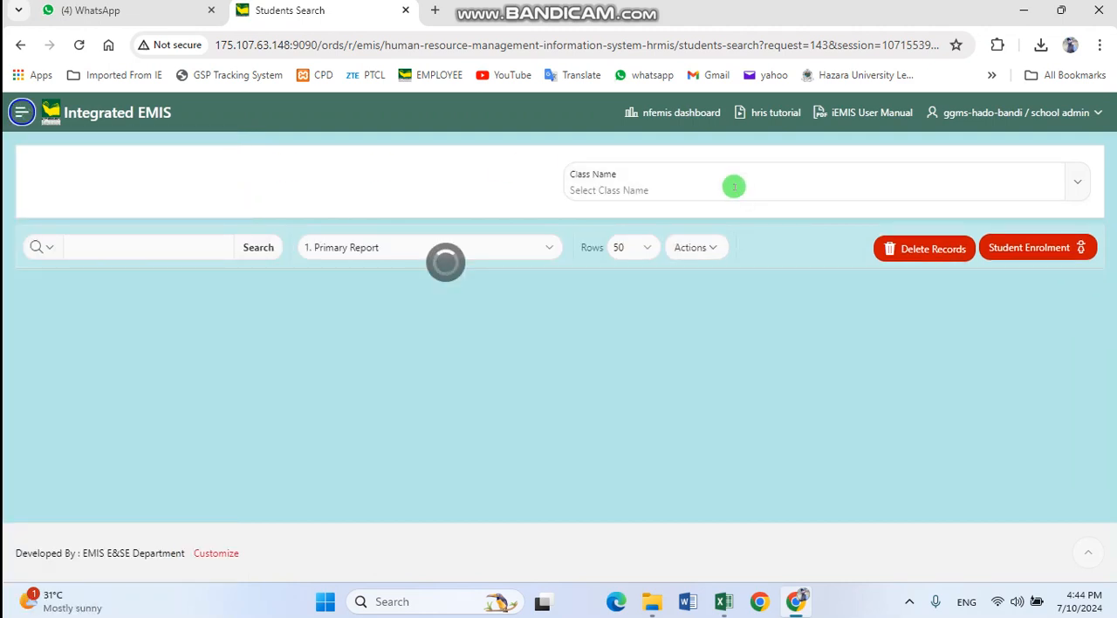
# Filter the student list by class EIGHTH, session 2024-25, and sort it by Session Year in descending order
pyautogui.click(734, 187)
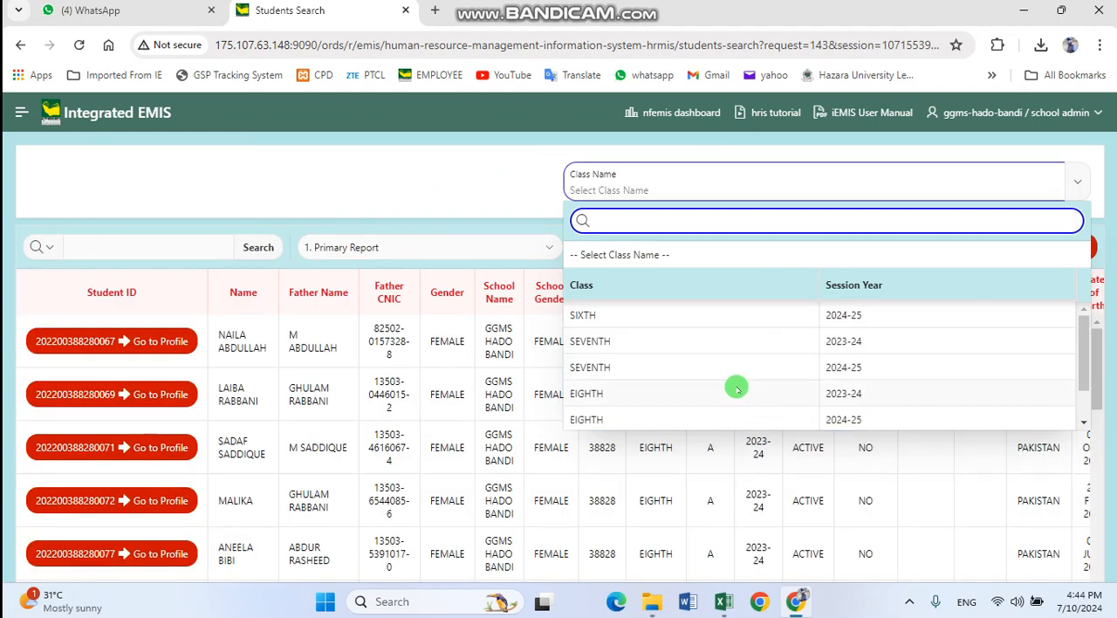
pyautogui.scroll(-3, 726, 384)
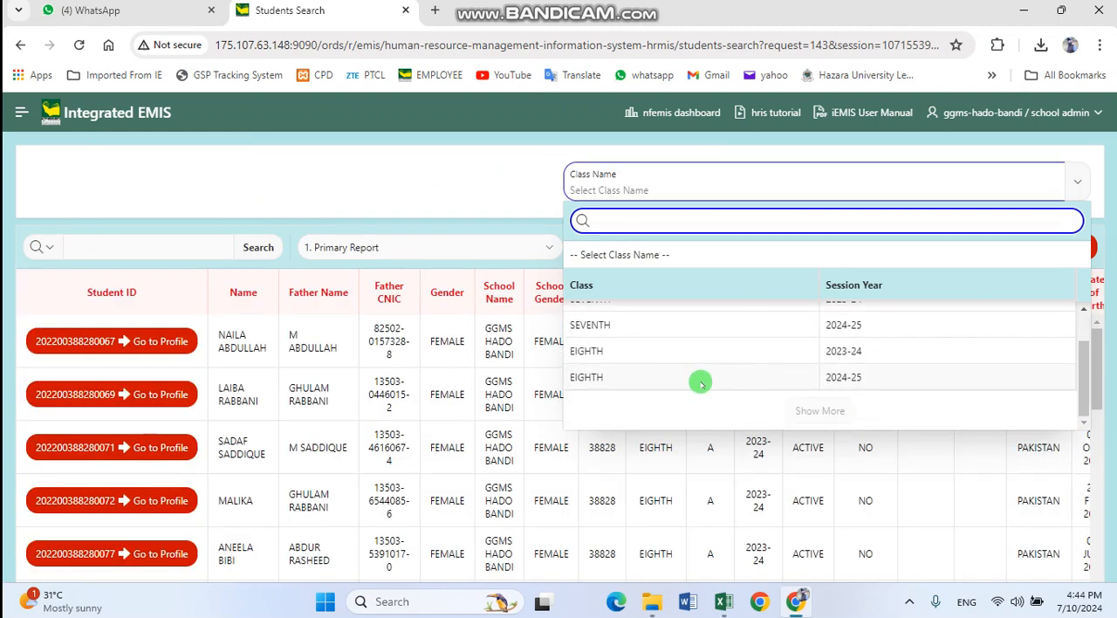
pyautogui.click(701, 380)
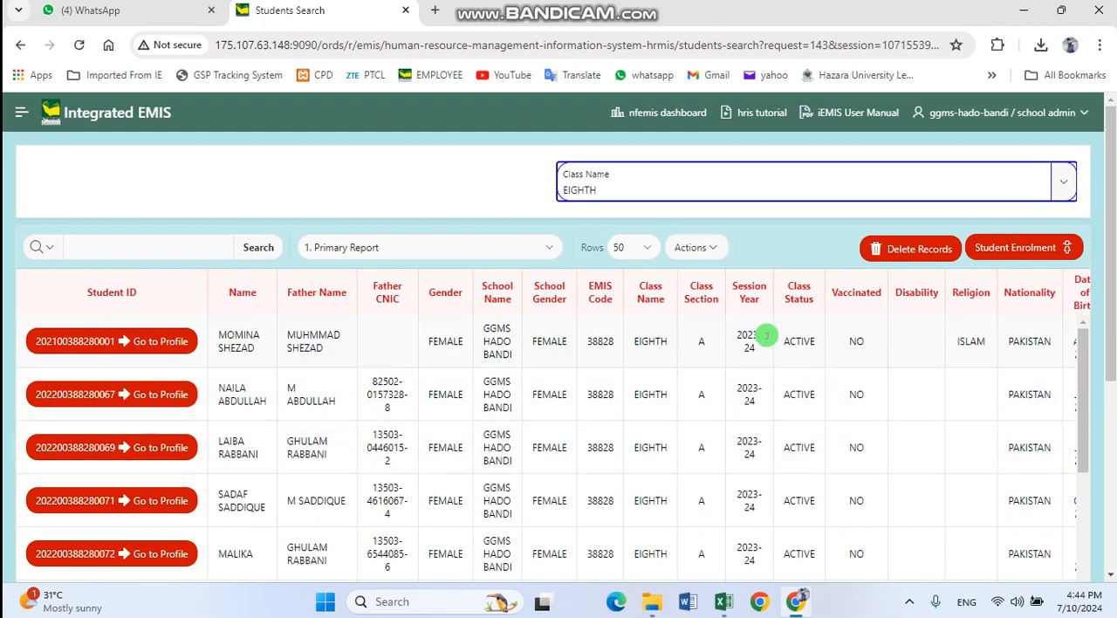
pyautogui.click(749, 292)
pyautogui.click(810, 325)
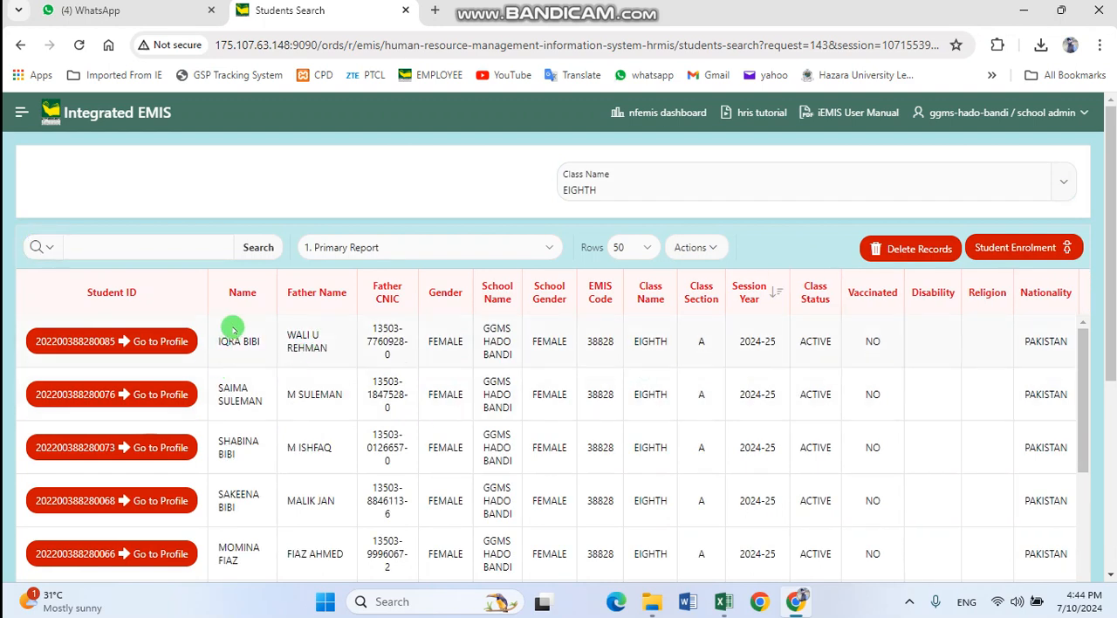
# Examine the 2024-25 eighth-class records for the promoted seventh-class students and the student given the status FAIL
pyautogui.moveTo(220, 339); pyautogui.dragTo(254, 350)
pyautogui.click(257, 355)
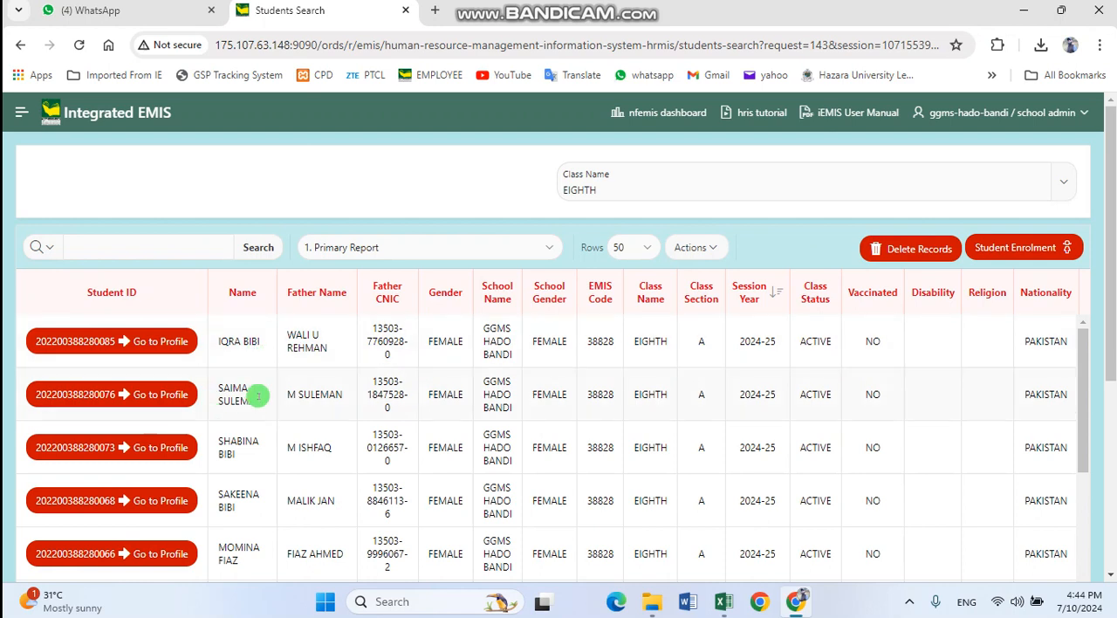
pyautogui.scroll(-1, 286, 440)
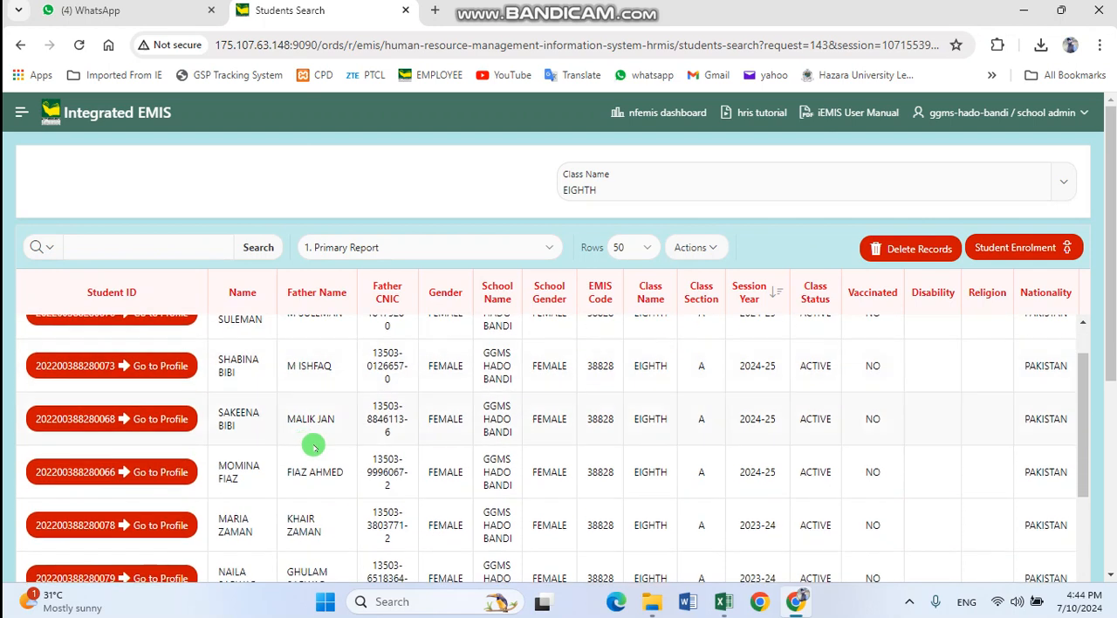
pyautogui.moveTo(217, 472); pyautogui.dragTo(252, 488)
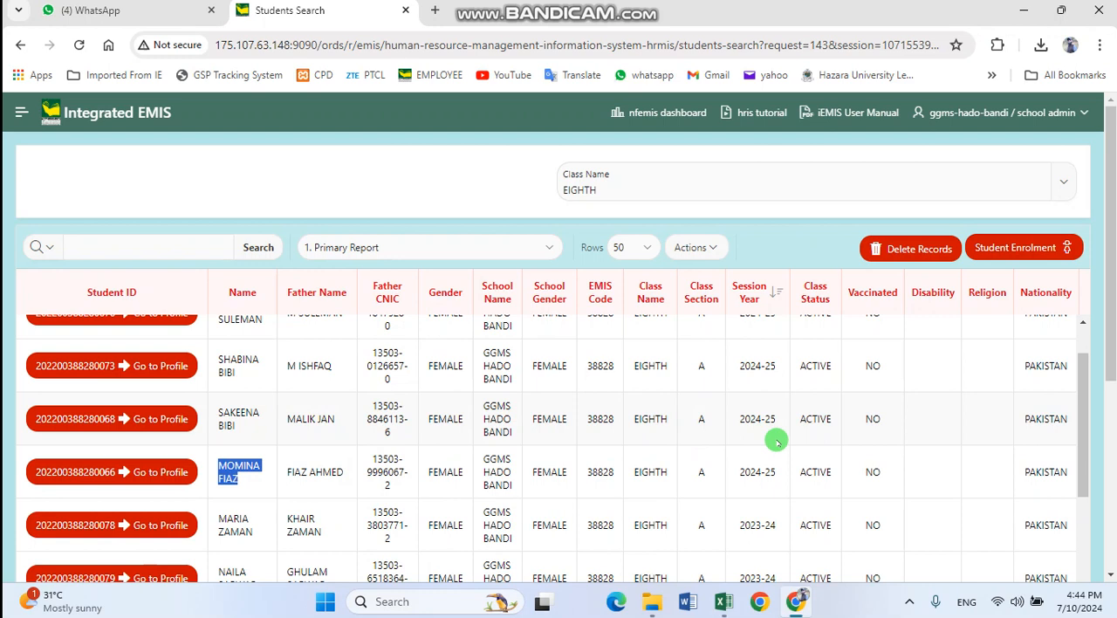
pyautogui.scroll(1, 820, 446)
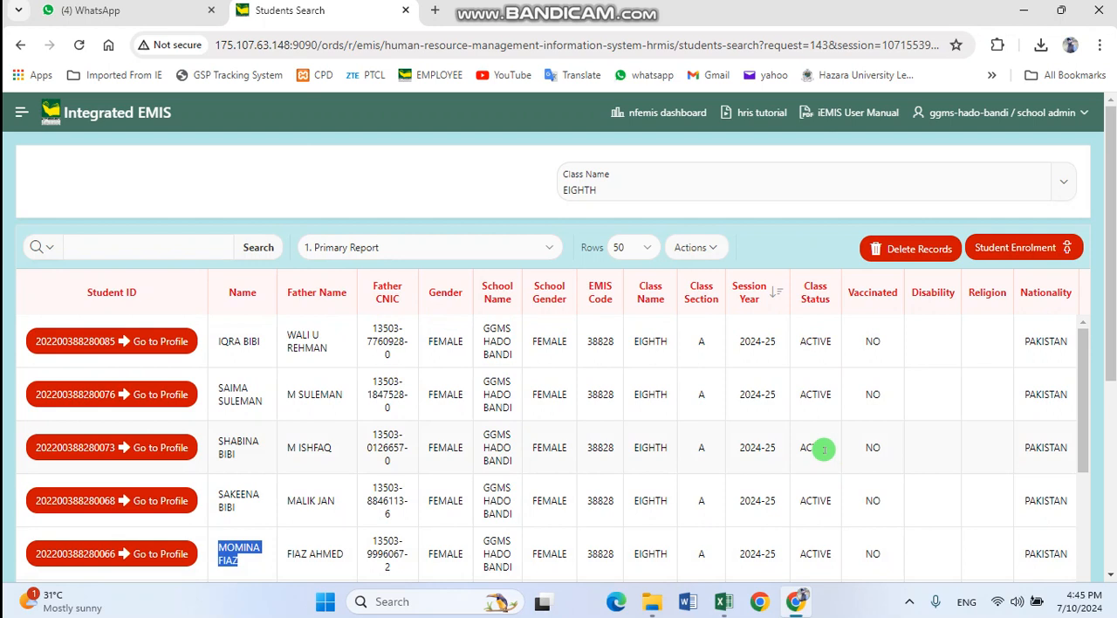
pyautogui.click(716, 443)
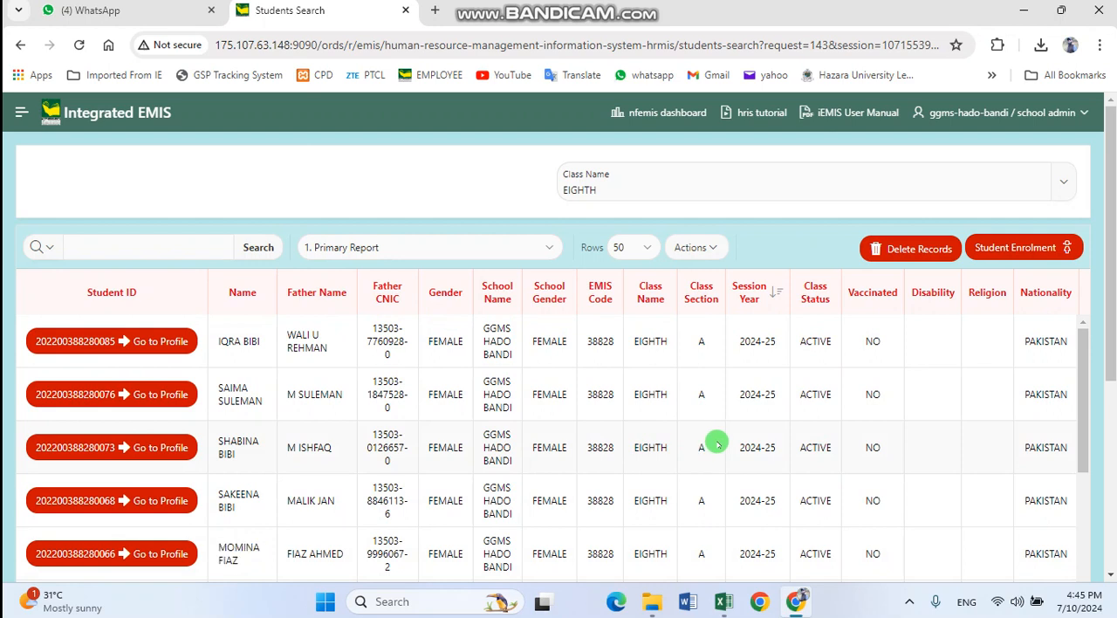